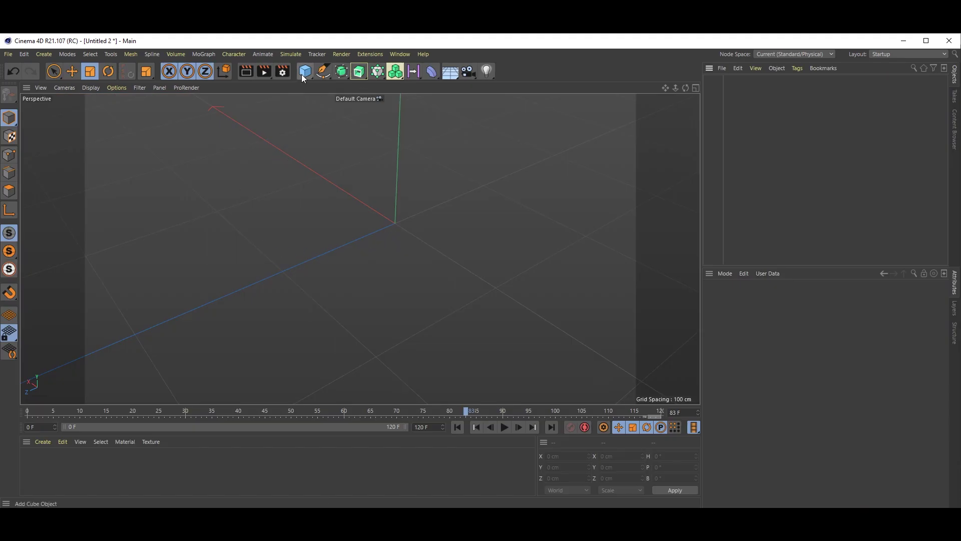
Add a Tube with 88 cm inner radius, 80 rotation segments and 4 cm height
click(303, 74)
click(511, 122)
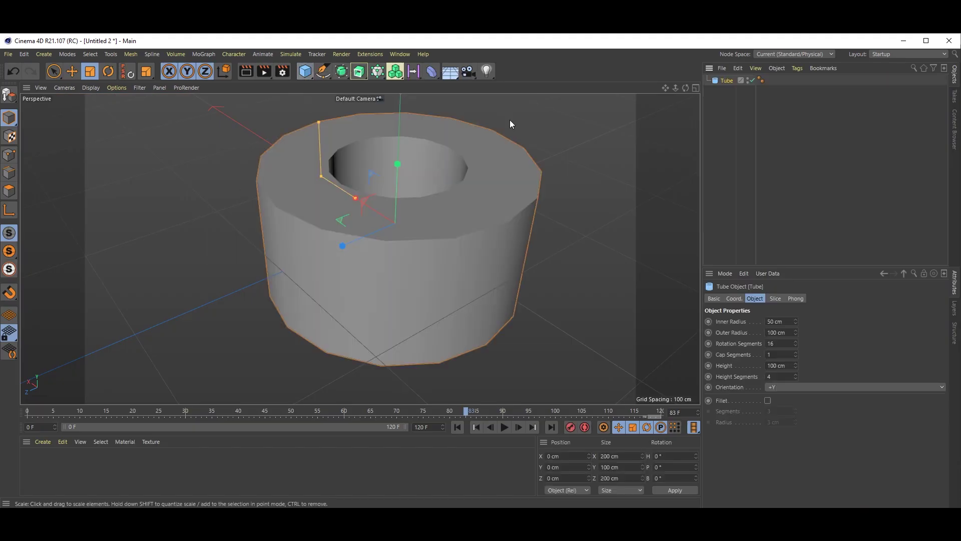
click(791, 322)
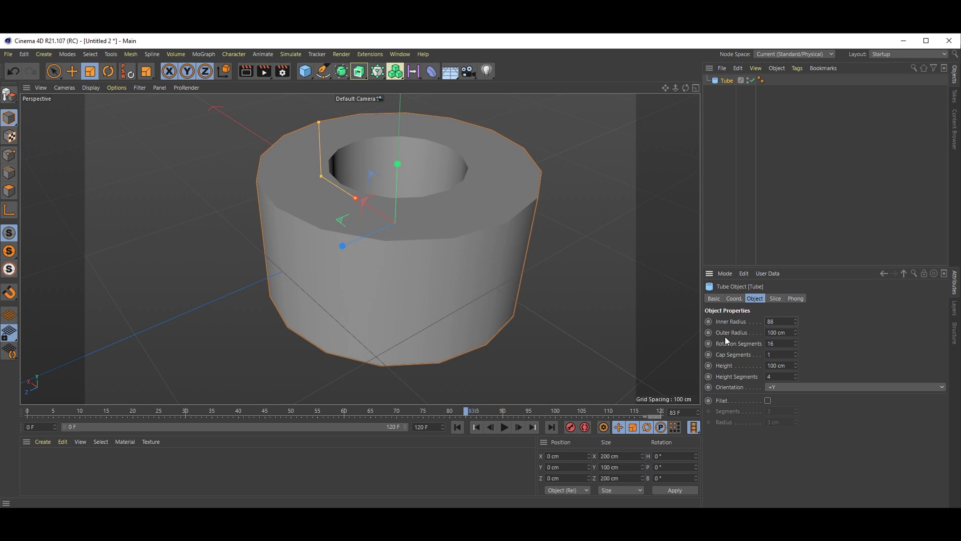
key(Return)
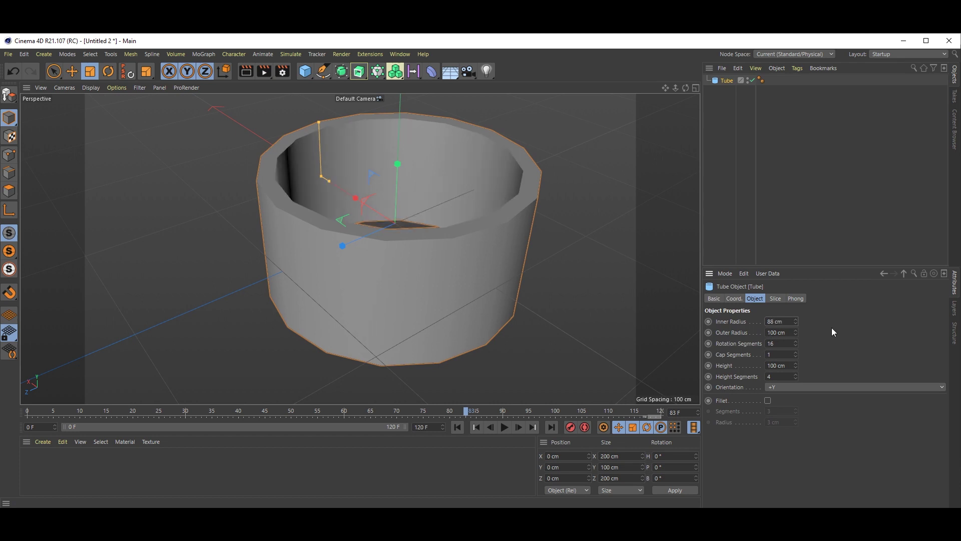
drag(782, 344, 746, 348)
text(80)
key(Return)
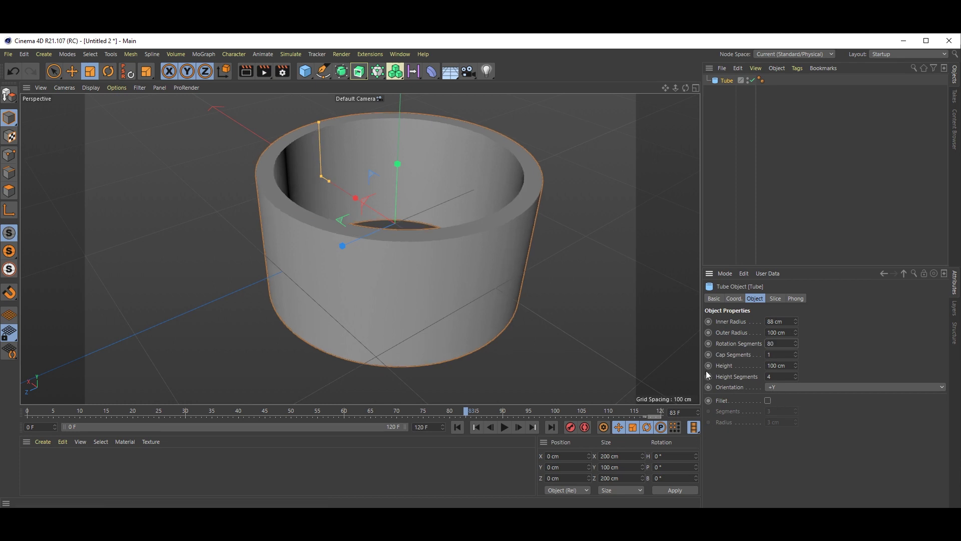
drag(792, 365, 711, 373)
text(4)
key(Return)
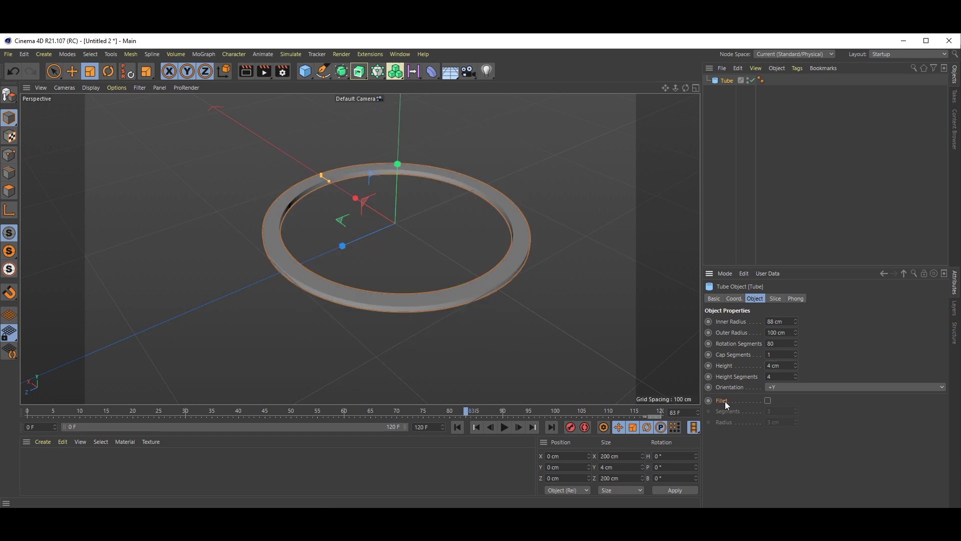
Enable fillet on the tube with a 1 cm radius to round the ring's edges
click(768, 401)
drag(783, 422, 729, 415)
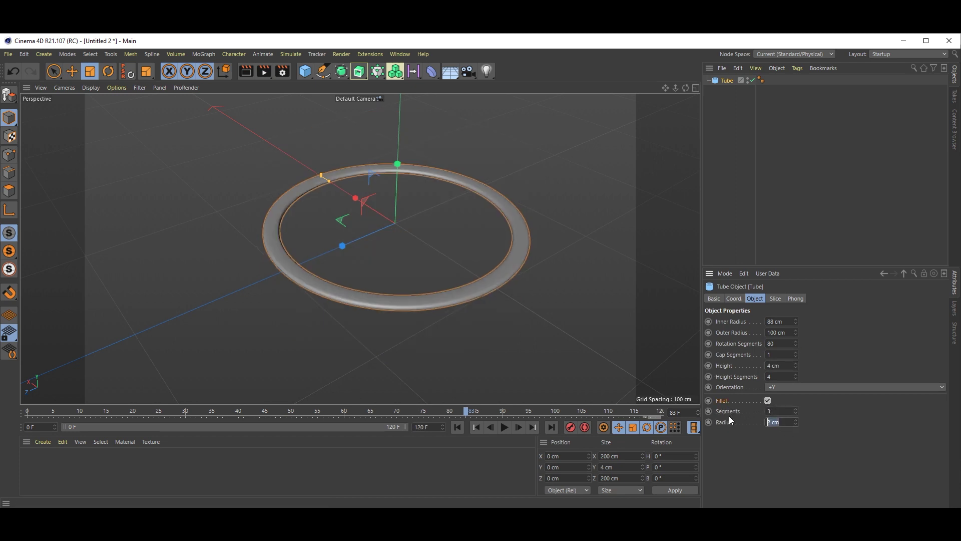
key(BackSpace)
text(1)
key(Return)
alt+drag(382, 257, 364, 306)
middle_click(362, 302)
middle_click(320, 184)
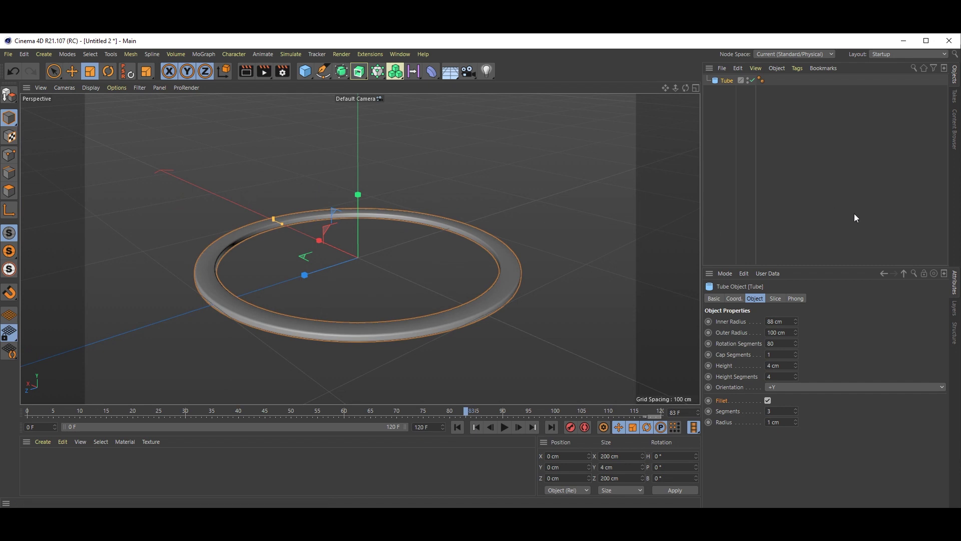
Hide the tube ring and add a Rectangle spline 200 cm wide and 12 cm high
click(753, 80)
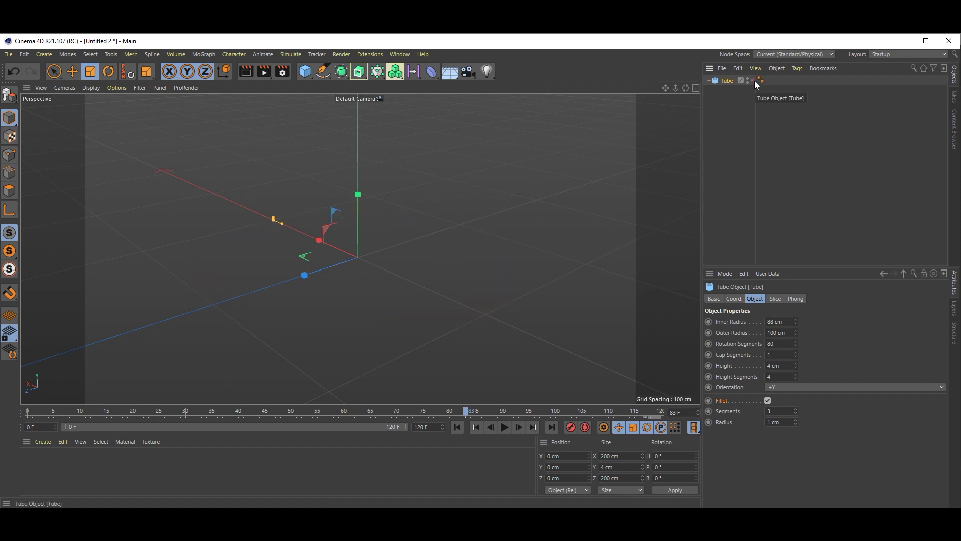
click(323, 71)
click(424, 162)
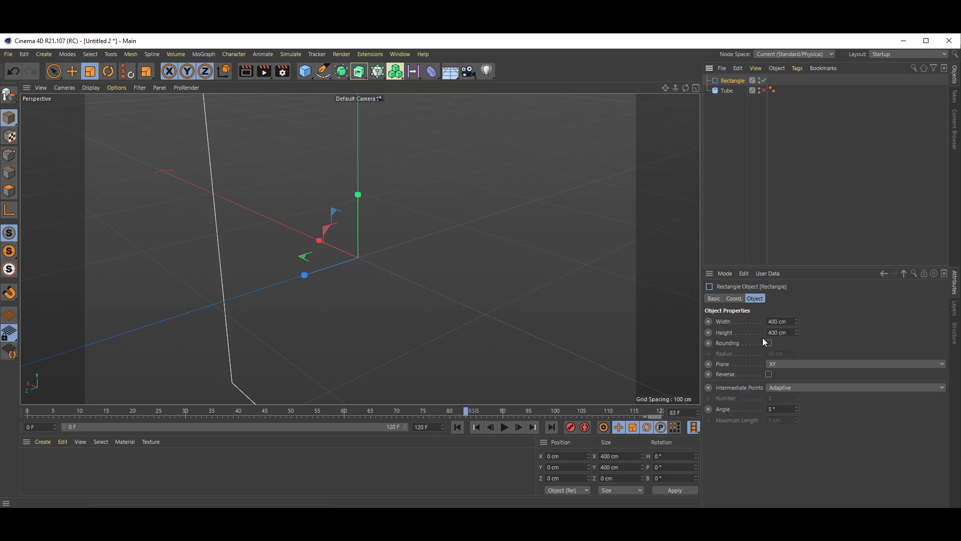
click(724, 324)
text(200)
key(Return)
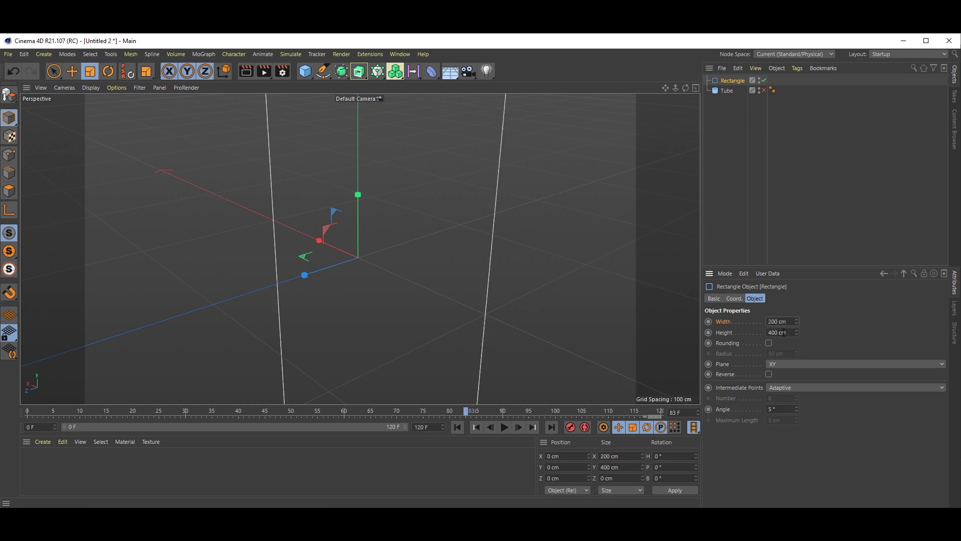
double_click(782, 332)
text(12)
key(Return)
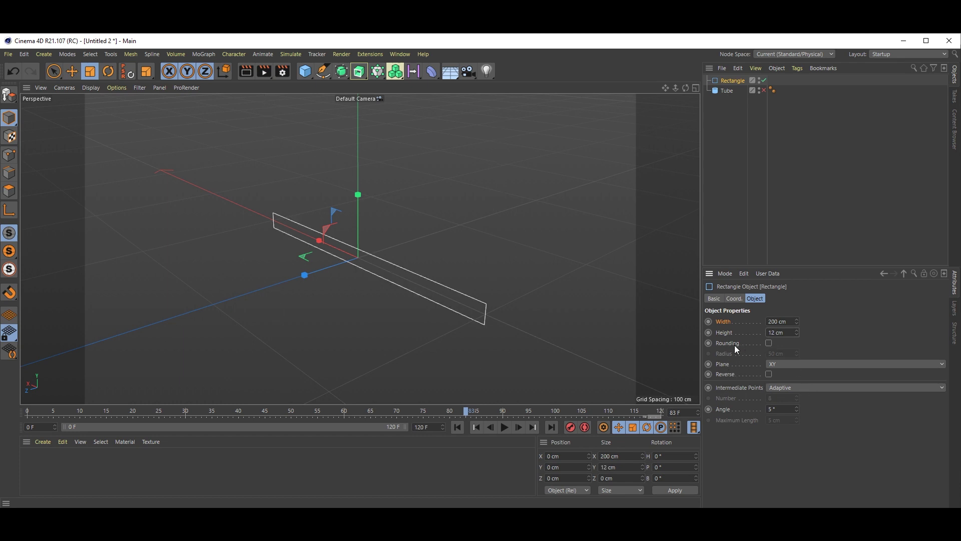
Turn on corner rounding and lay the rectangle flat in the XZ plane
click(770, 343)
click(792, 365)
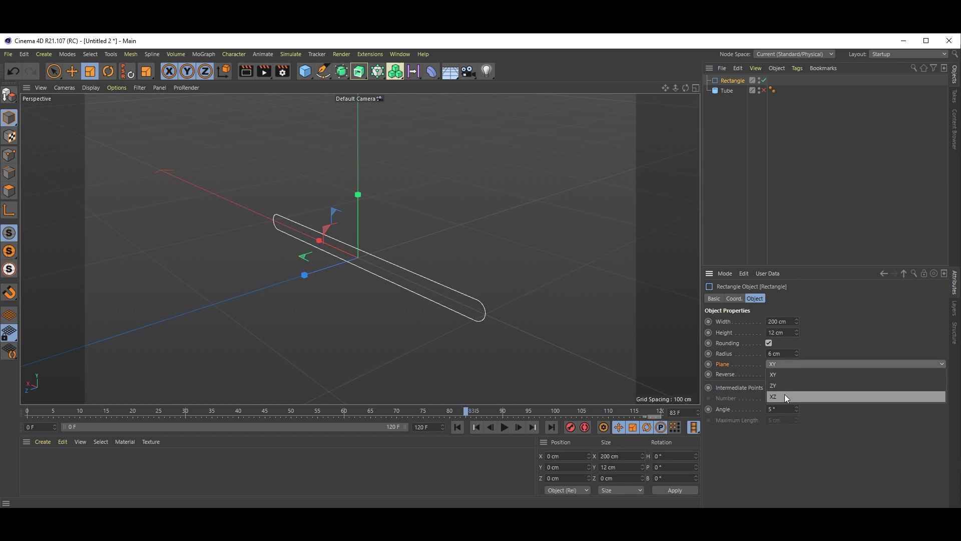
click(784, 396)
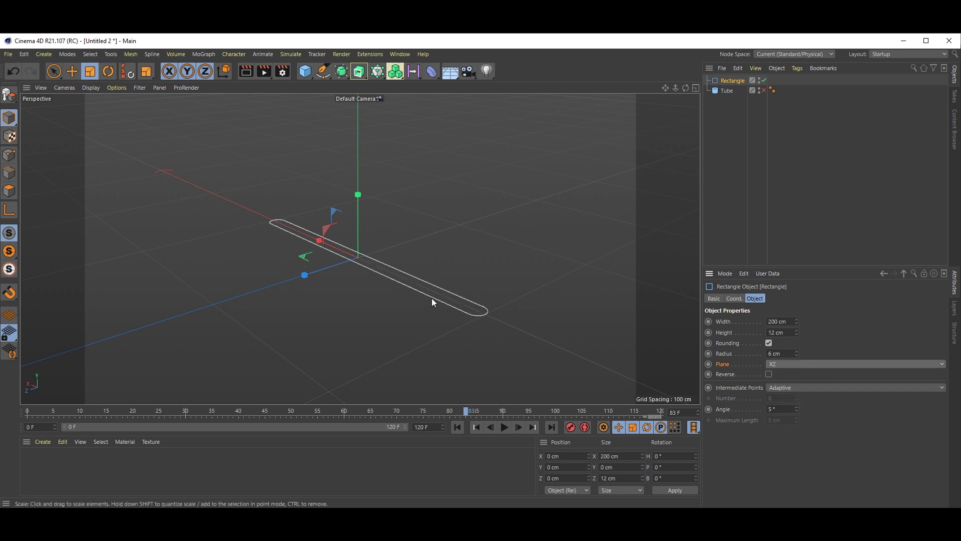
click(724, 142)
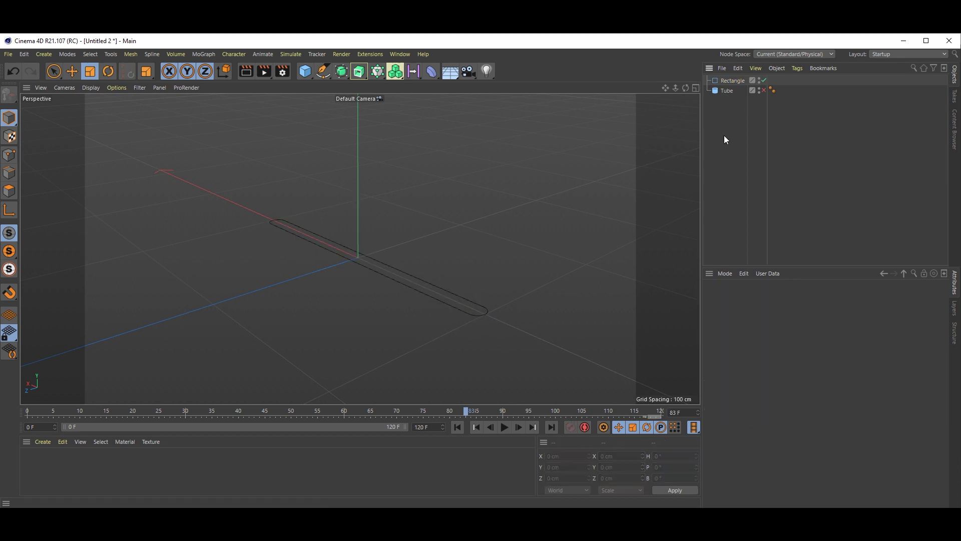
click(728, 82)
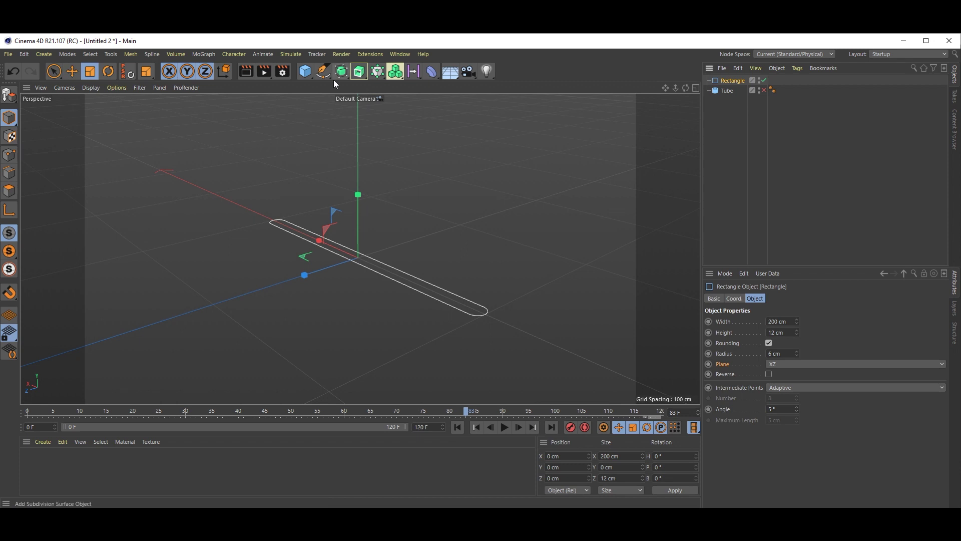
Extrude the rectangle with 0 movement along Z and 2 cm along Y
alt+click(359, 72)
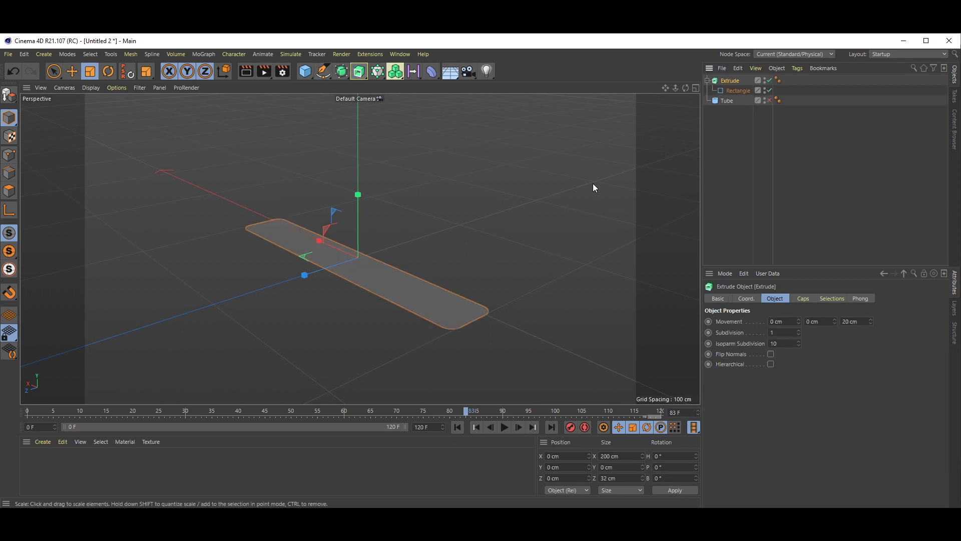
click(849, 321)
text(0)
key(Return)
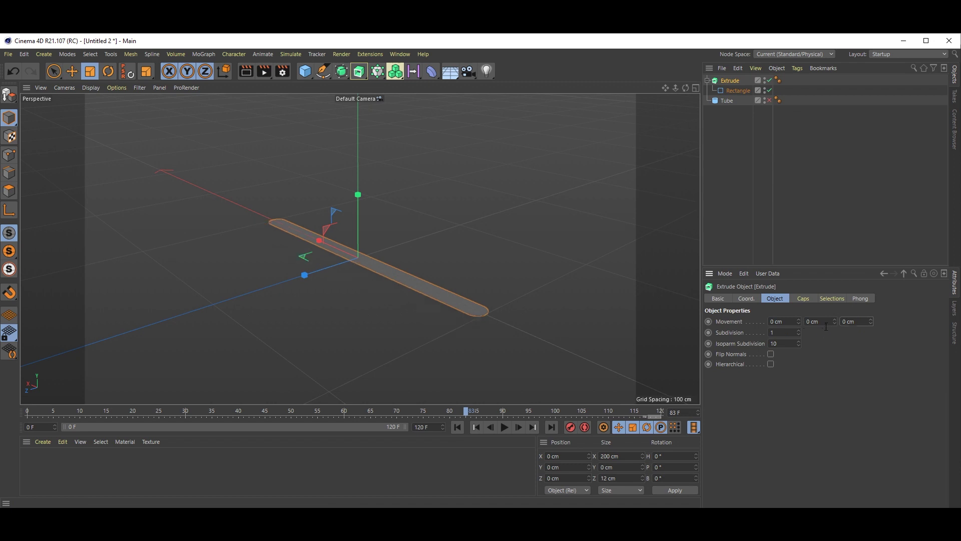
click(823, 321)
text(1)
key(Return)
click(818, 321)
text(2)
key(Return)
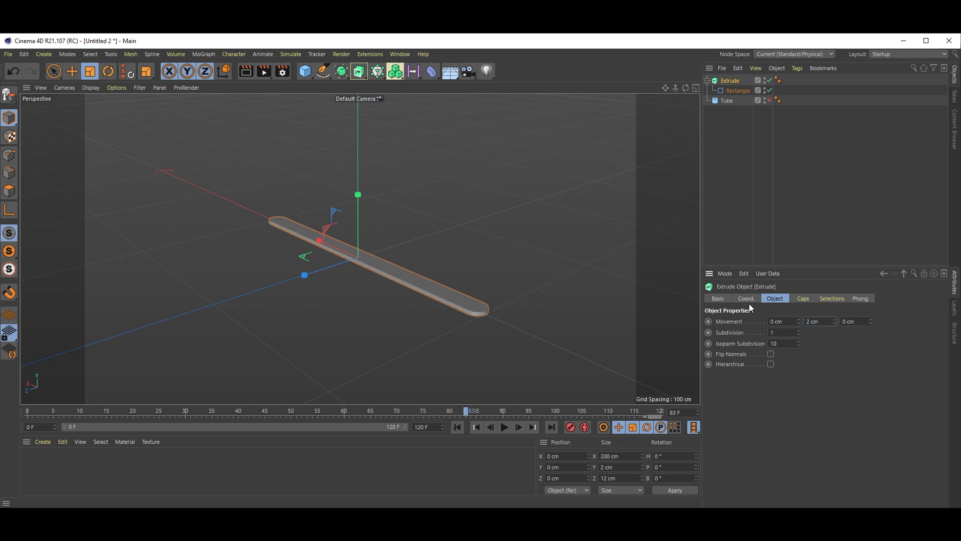
Give the extrusion caps a 1 cm bevel and reduce the Y extrusion to 1 cm
click(804, 298)
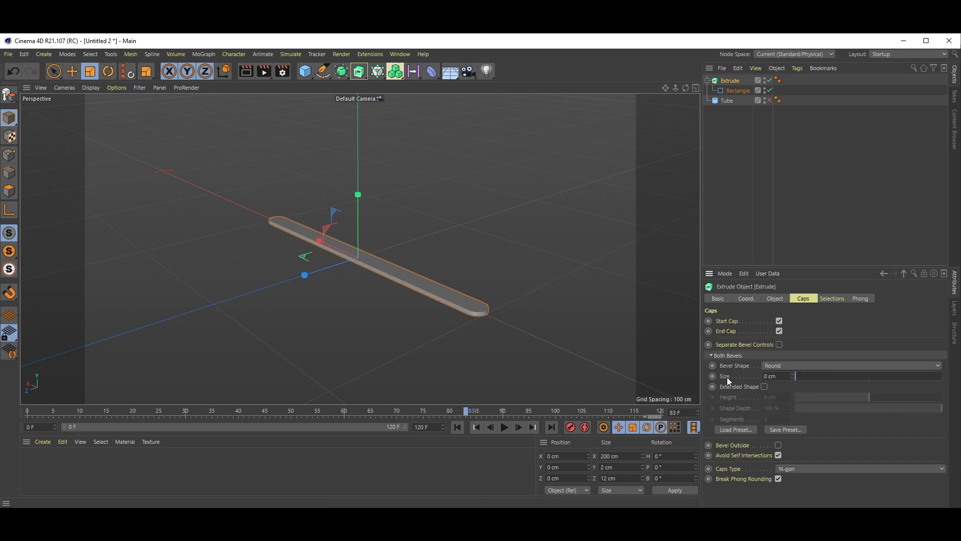
double_click(785, 376)
text(1)
key(Return)
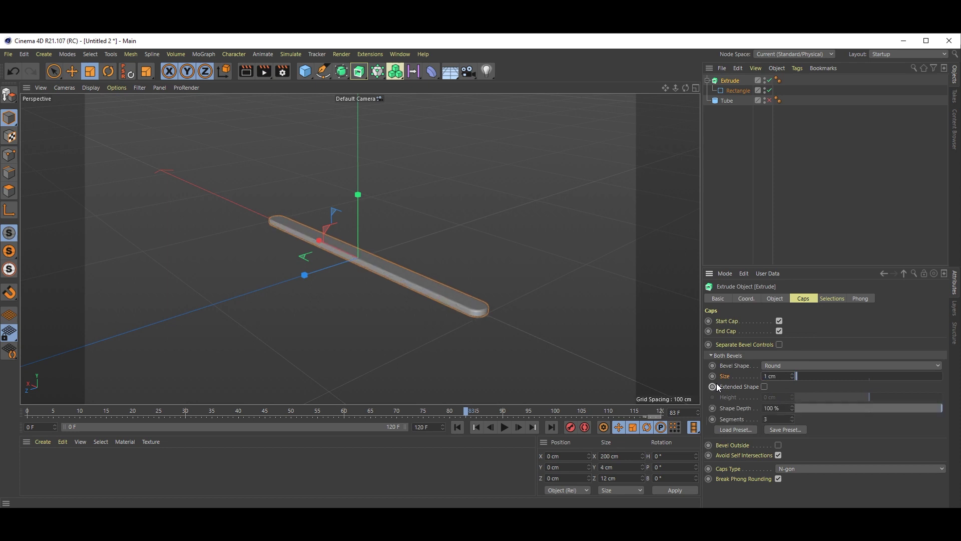
click(776, 299)
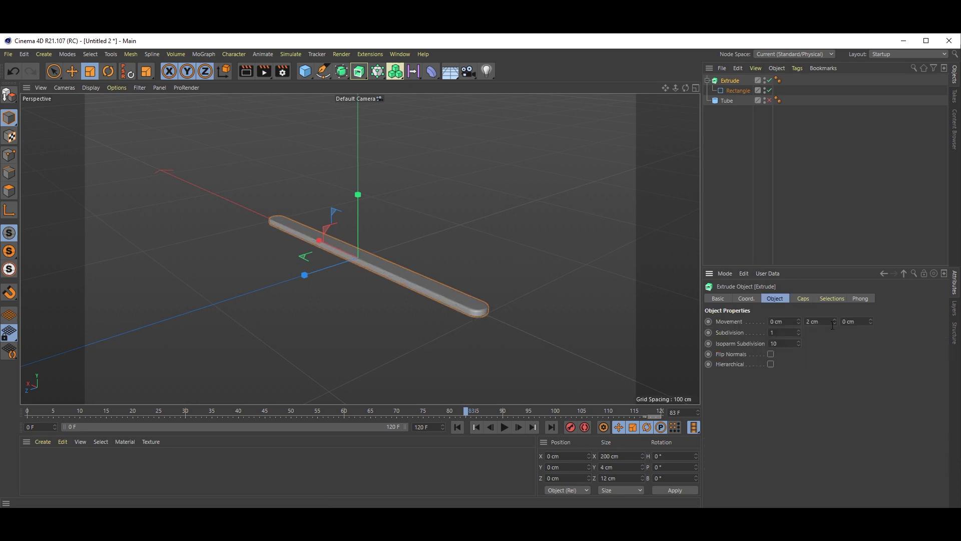
click(835, 323)
alt+drag(581, 383, 466, 326)
Make the tube ring visible again and collapse the Extrude hierarchy
click(770, 101)
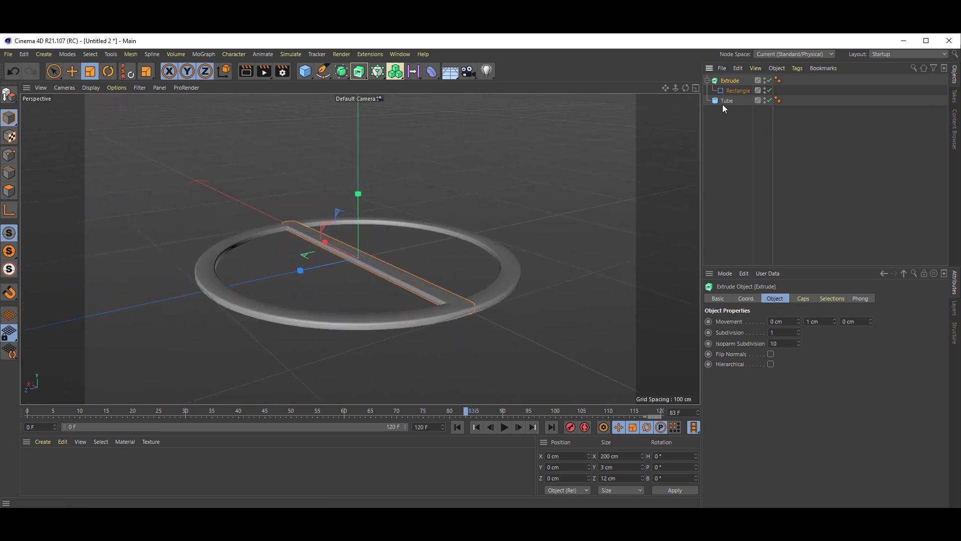
alt+drag(491, 275, 458, 249)
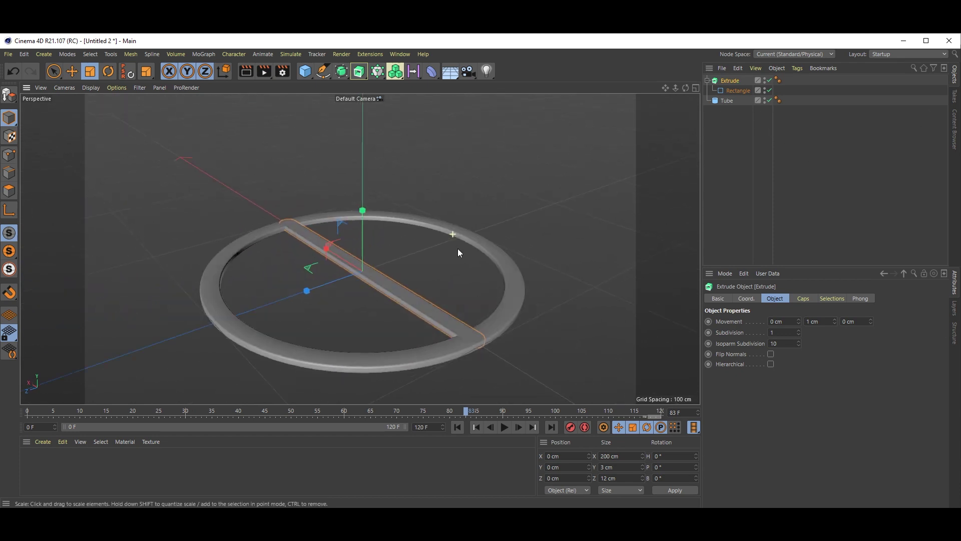
click(708, 81)
click(775, 106)
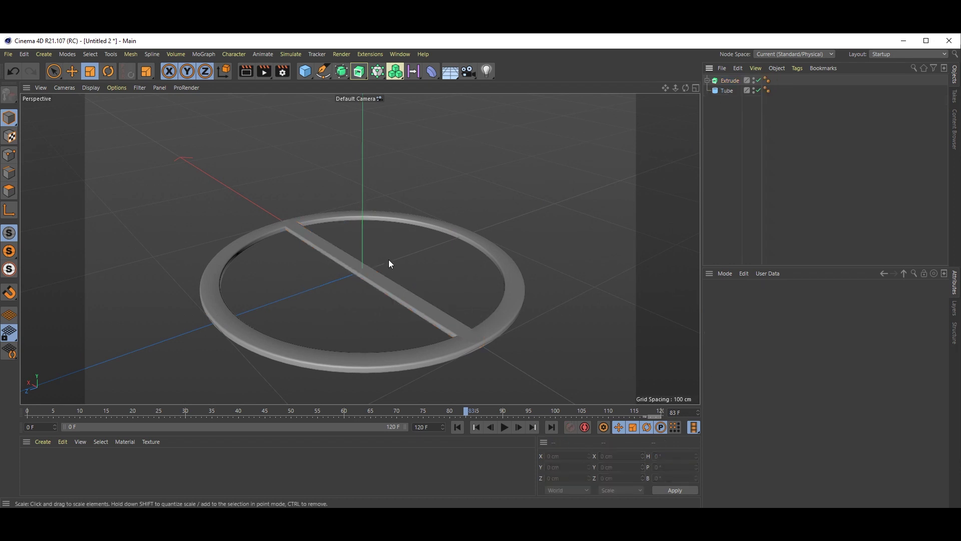
alt+drag(390, 260, 383, 255)
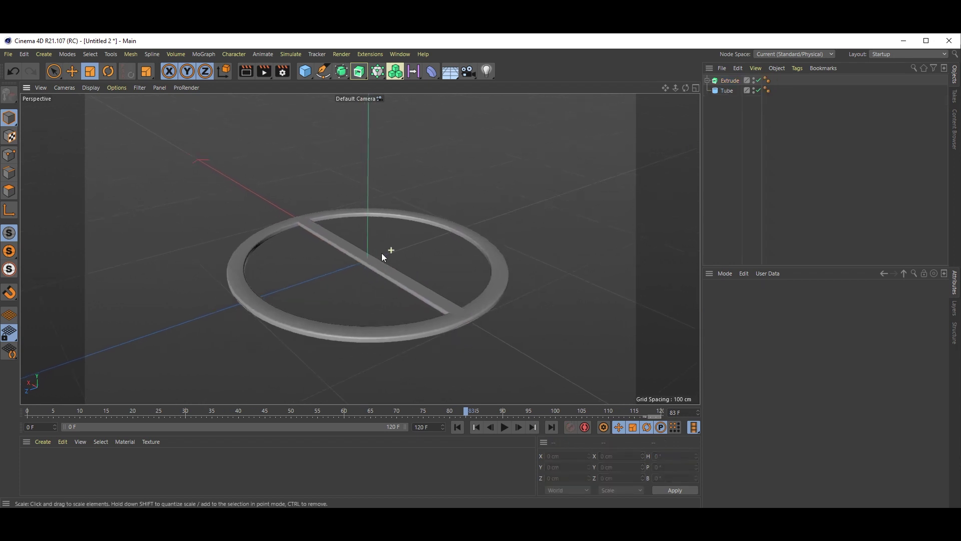
Add a MoGraph Cloner and move the extruded bar and Tube ring inside it
click(205, 55)
mouse_move(212, 71)
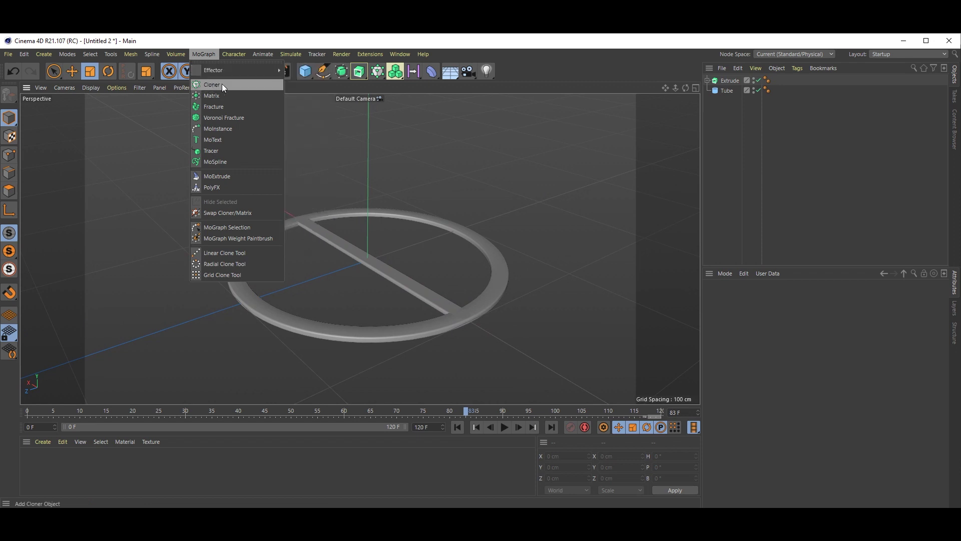
click(232, 109)
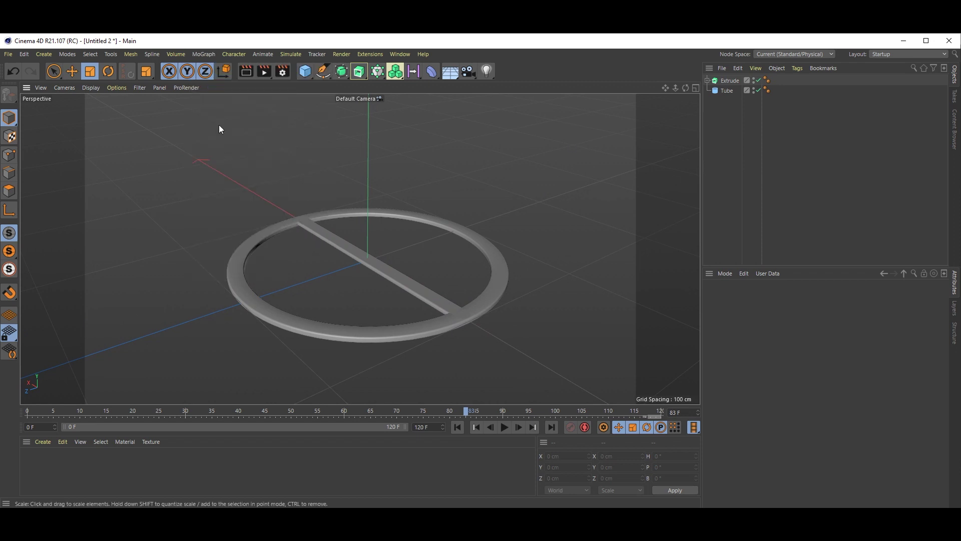
click(206, 53)
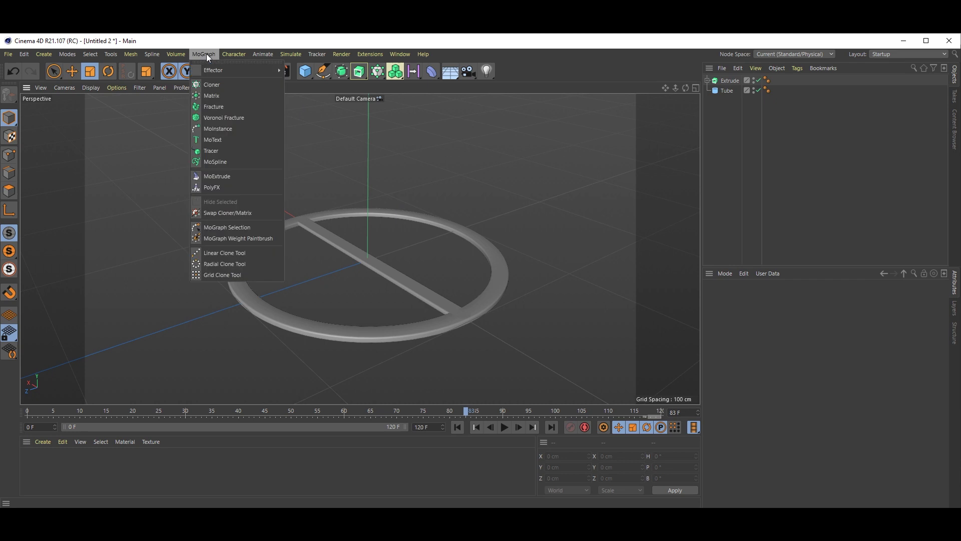
click(218, 85)
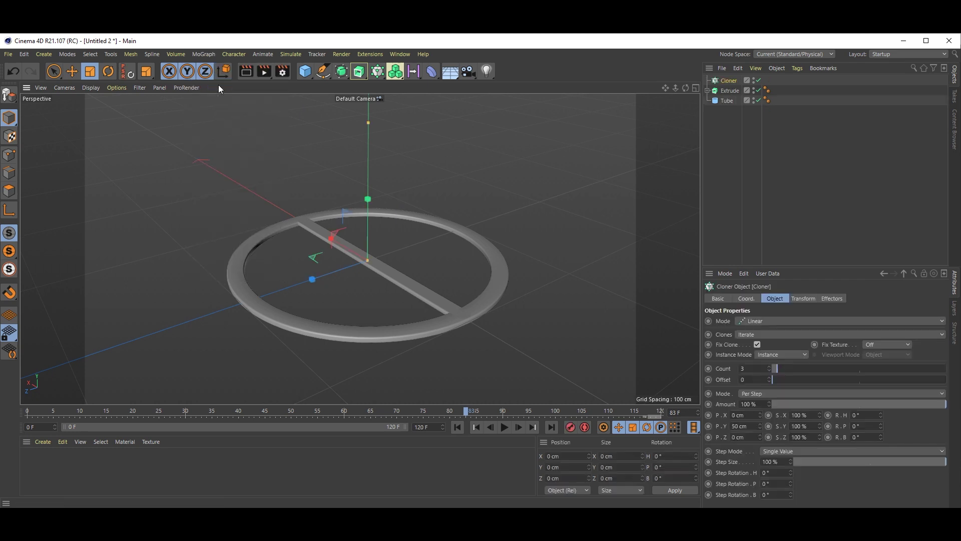
click(727, 116)
click(730, 90)
shift+click(727, 101)
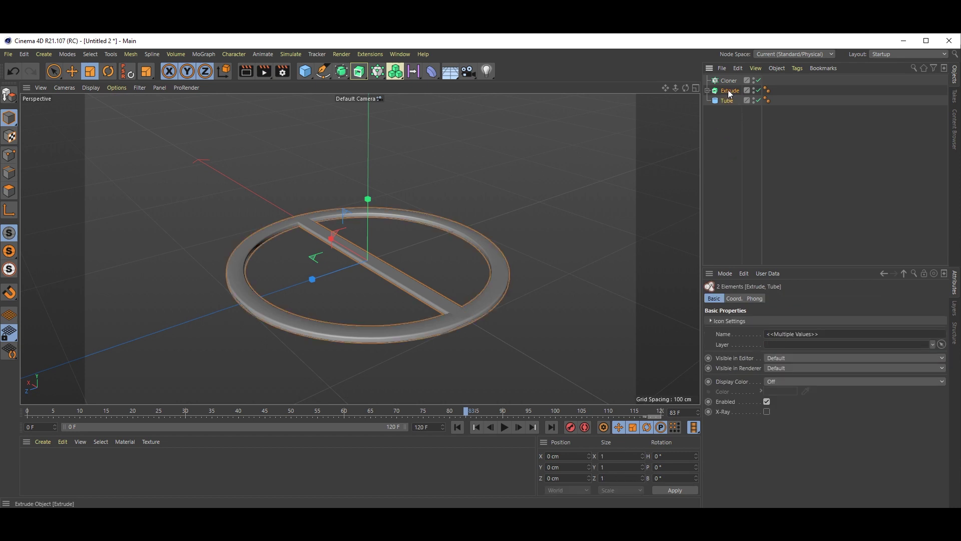
drag(730, 93, 729, 79)
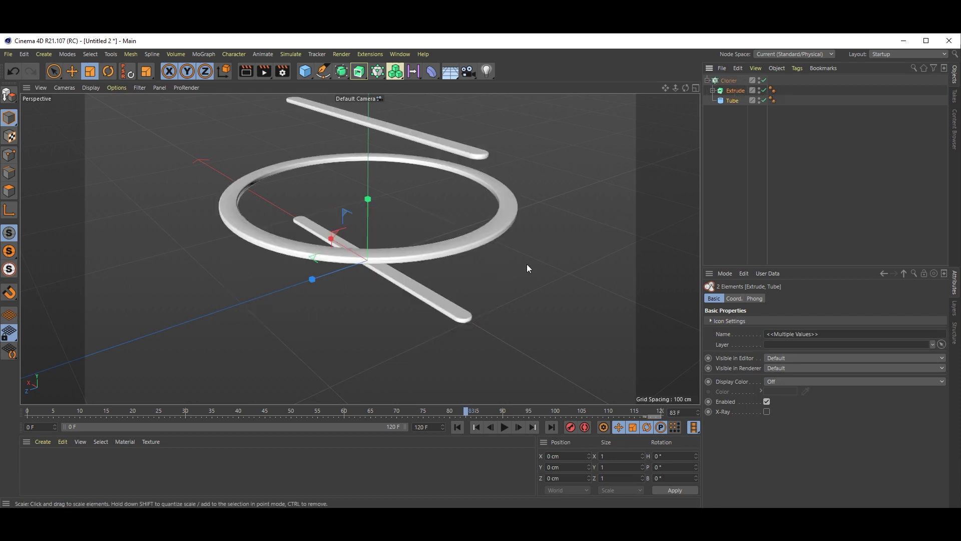
alt+drag(466, 214, 449, 242)
Set the Cloner's count to 30 clones with 7 cm spacing along Y
click(708, 145)
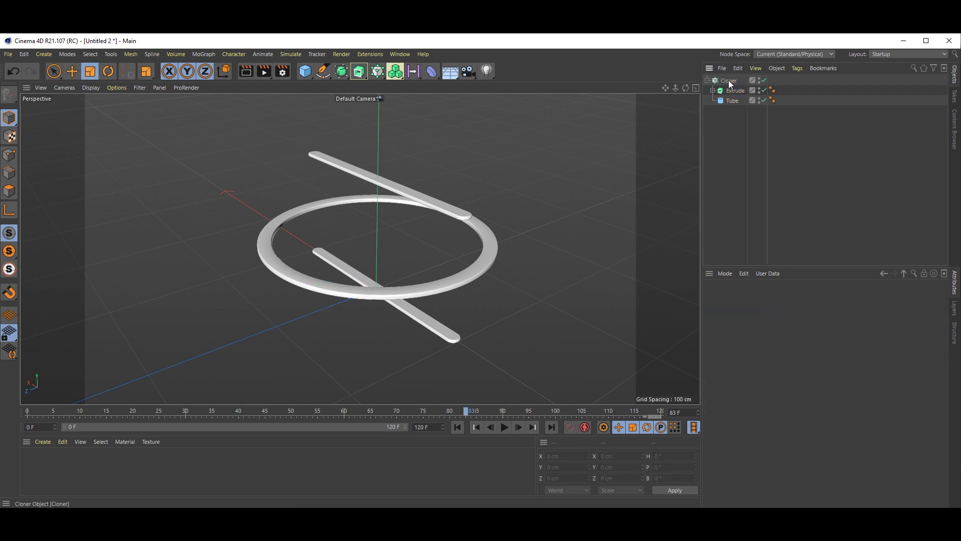
click(728, 80)
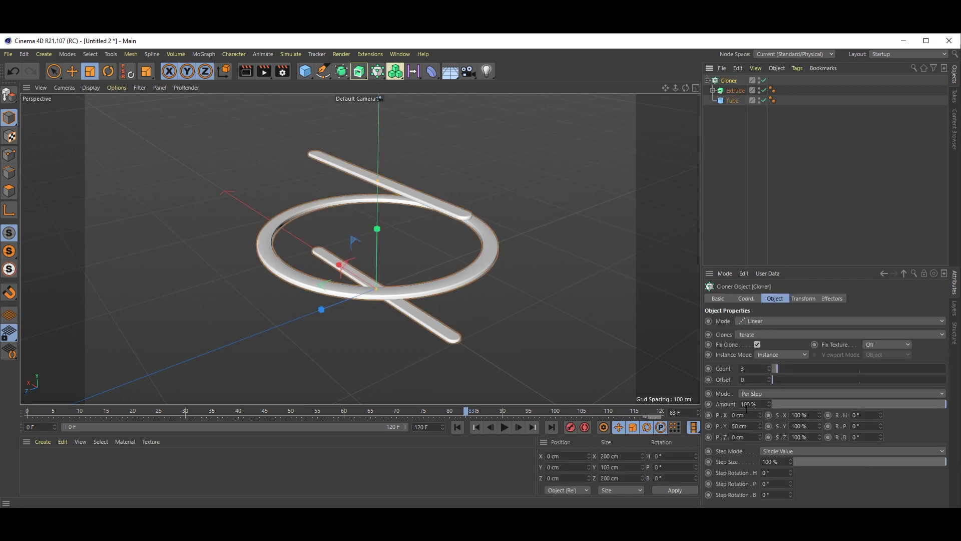
click(721, 369)
click(742, 368)
text(0)
key(Return)
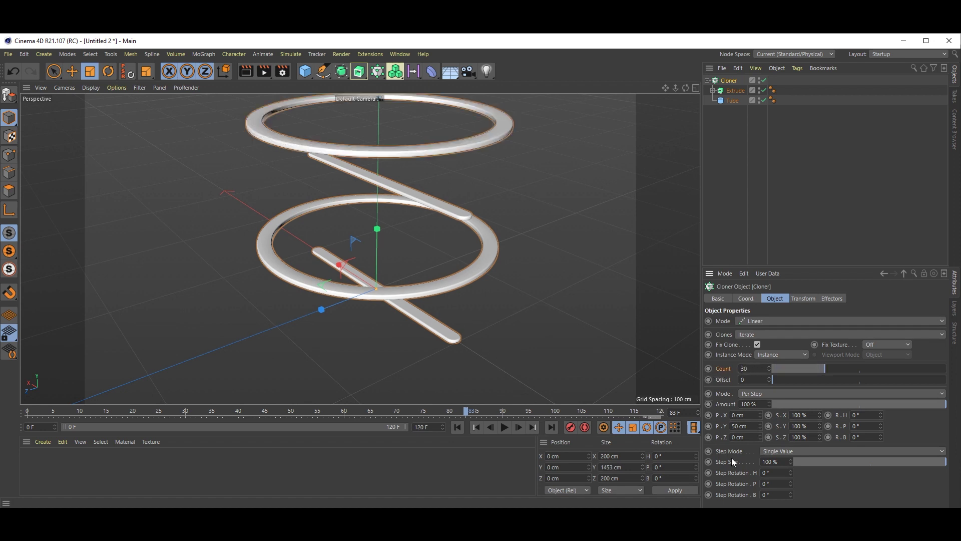
click(734, 427)
text(5)
key(Return)
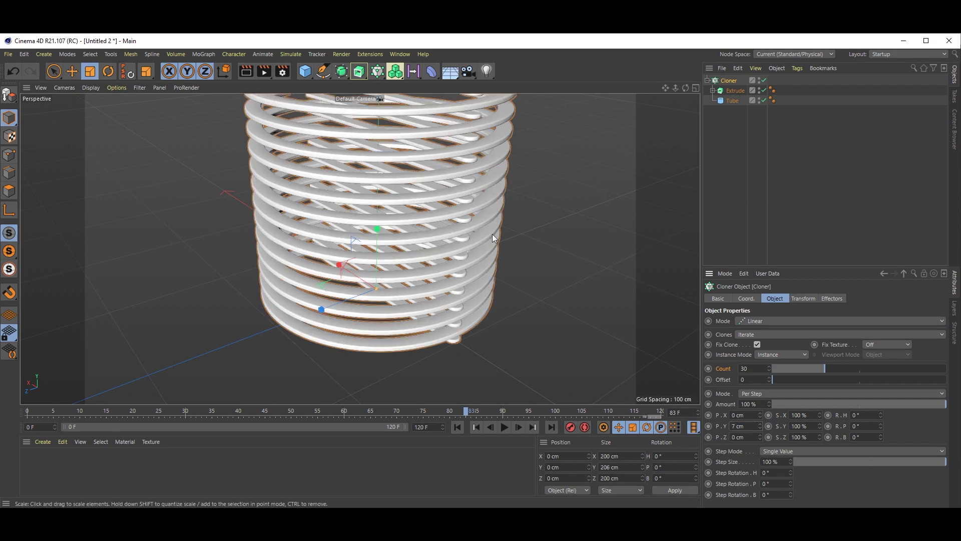
scroll(479, 227, down, 3)
alt+drag(464, 225, 401, 286)
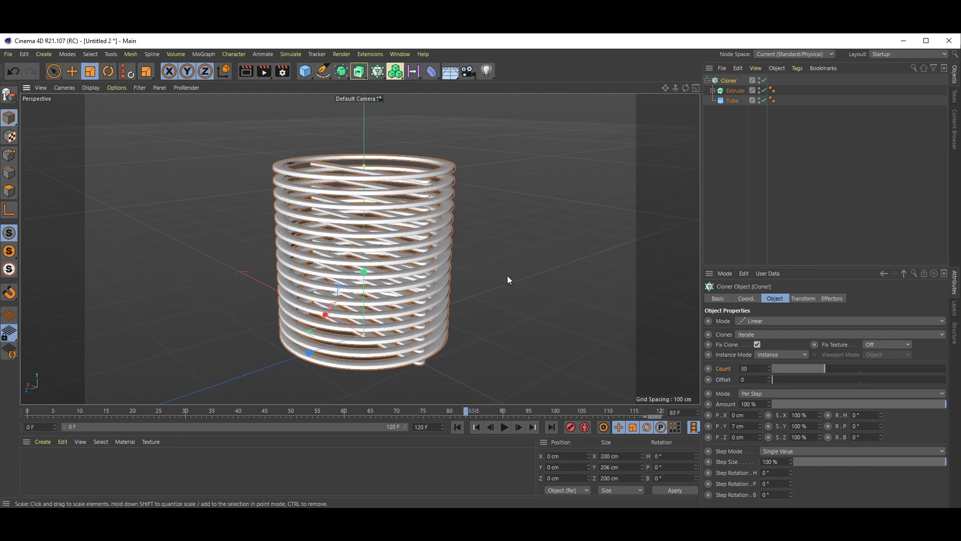
click(741, 144)
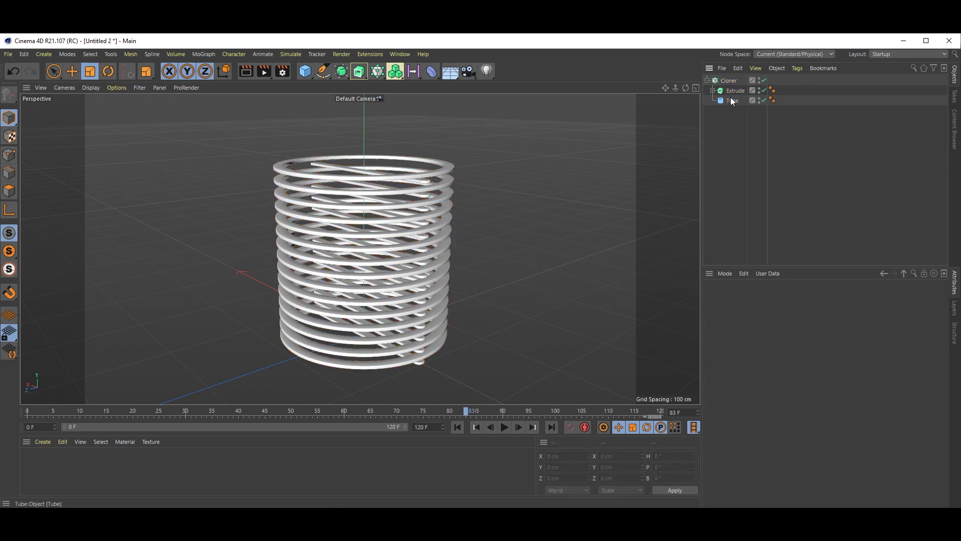
click(729, 80)
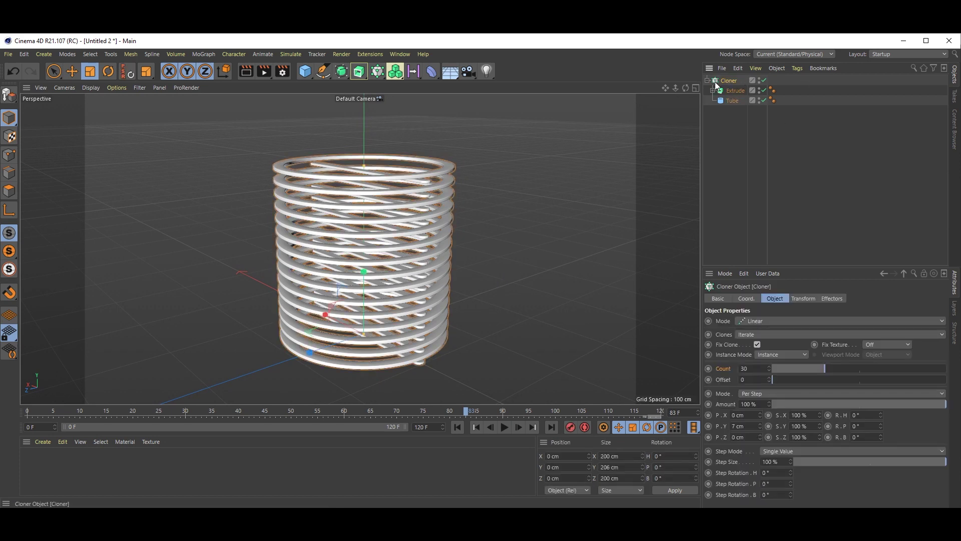
Add a Formula effector to the Cloner from the MoGraph menu
click(203, 55)
mouse_move(202, 74)
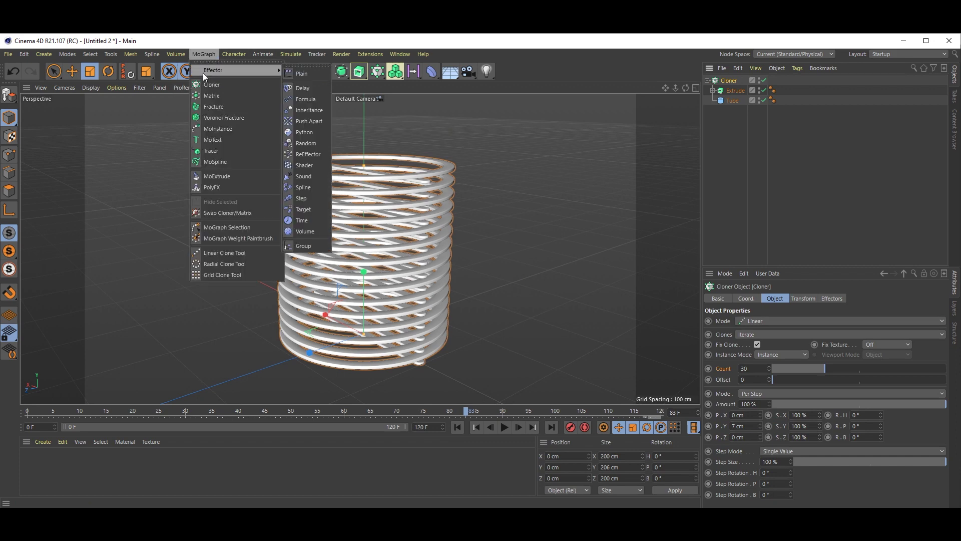
click(306, 101)
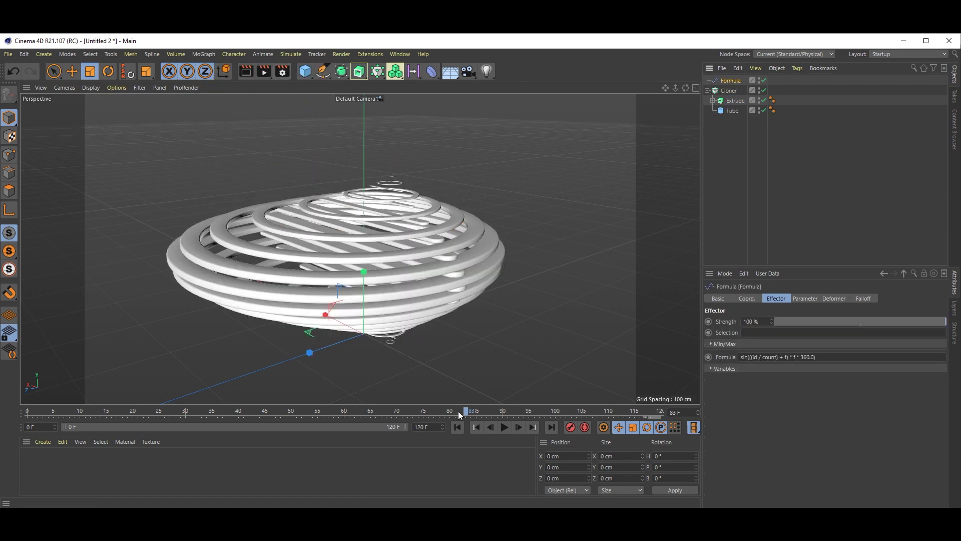
Preview the wave animation, then stop and rewind to the first frame
click(506, 427)
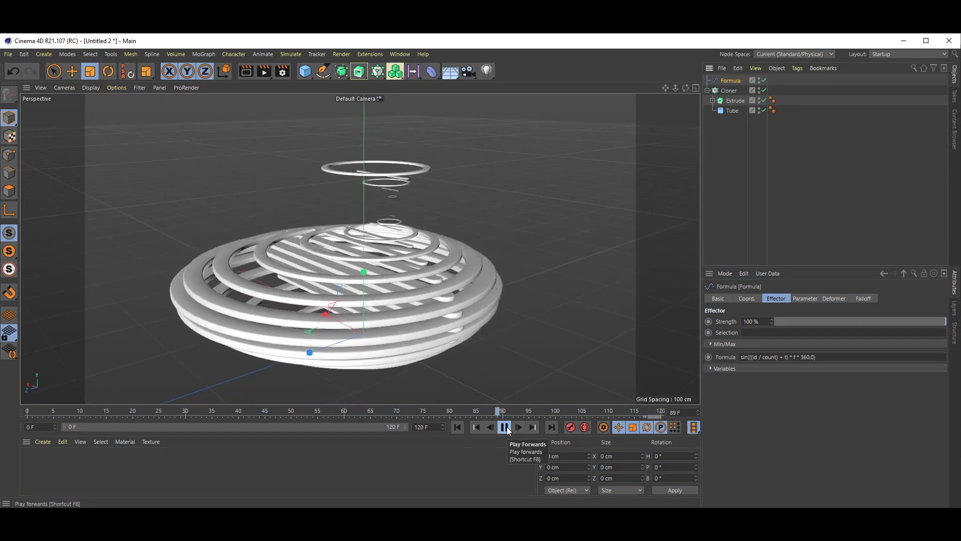
click(506, 427)
click(457, 427)
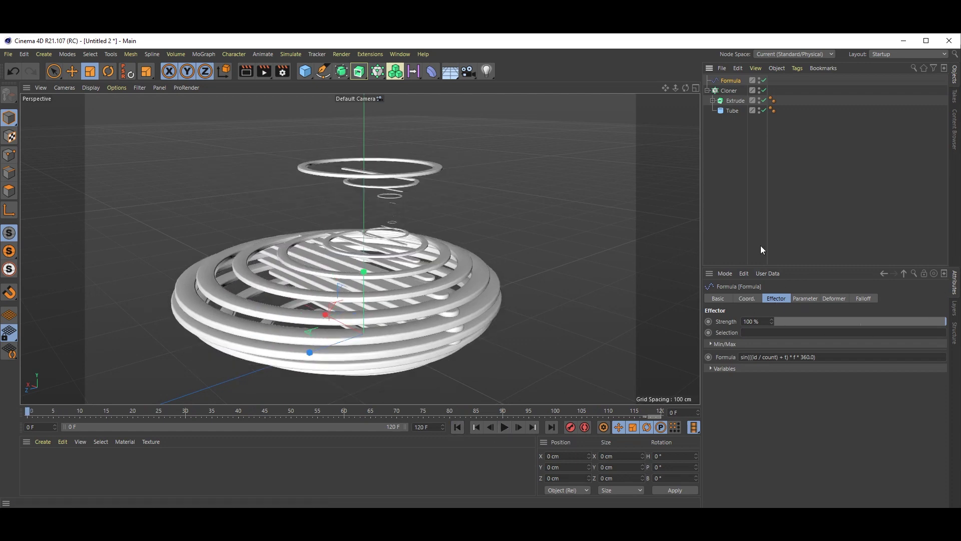
Switch the Formula effector from Position to Rotation with a 90° heading
click(804, 299)
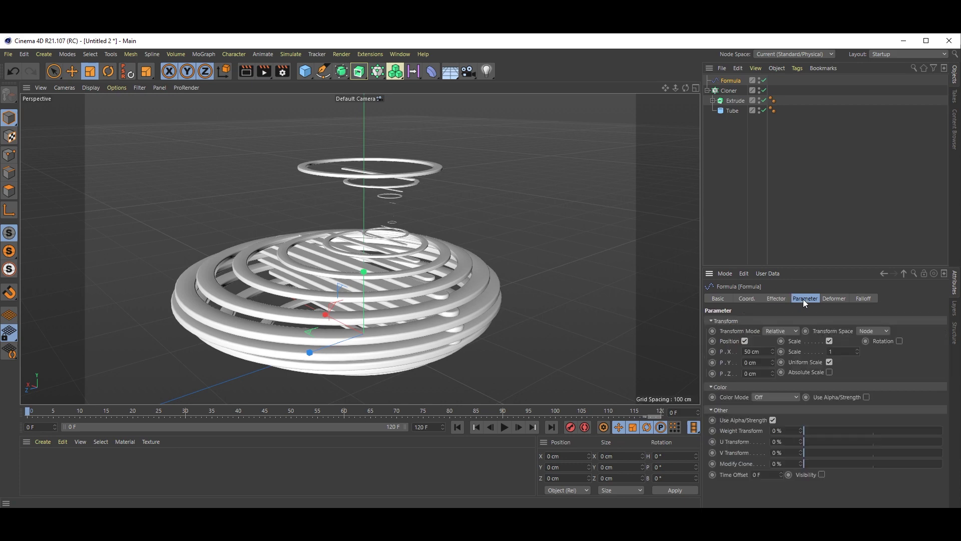
click(745, 341)
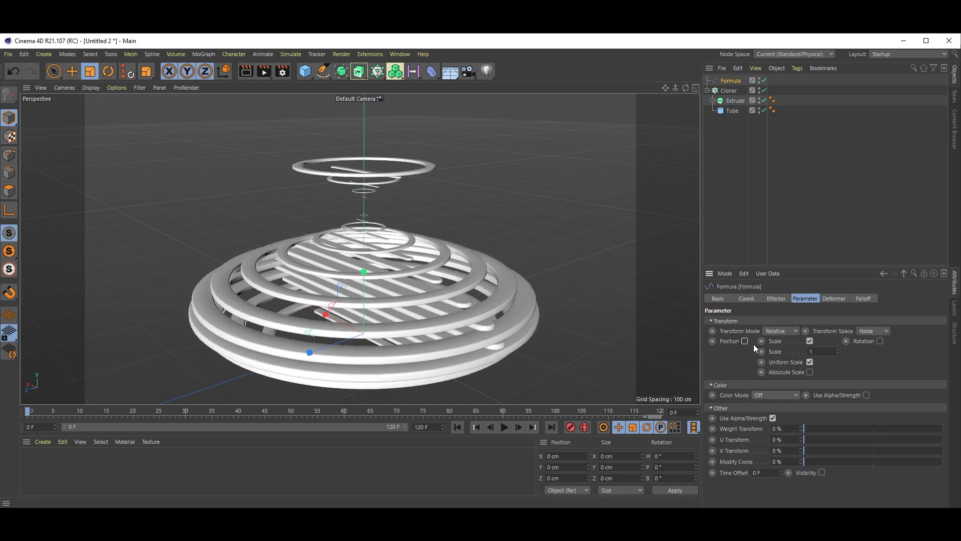
click(880, 341)
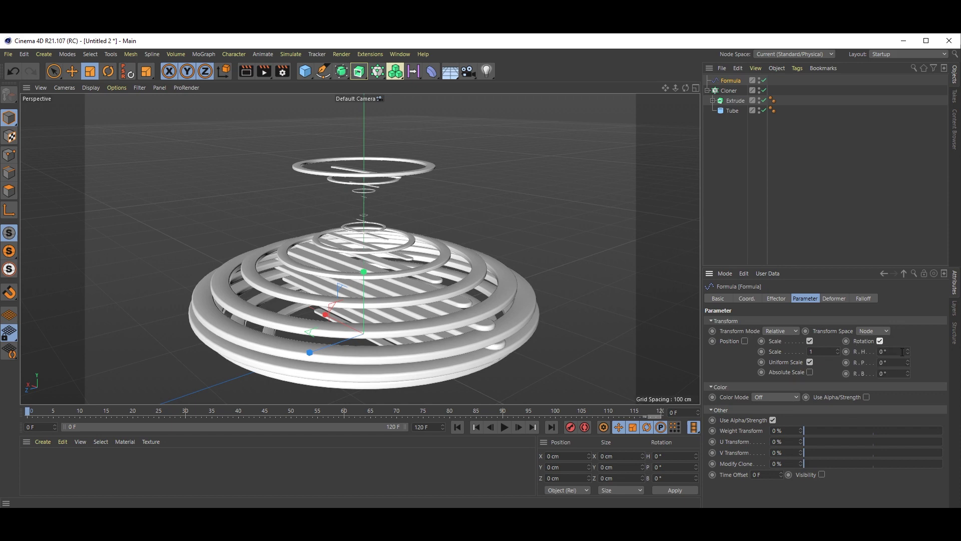
double_click(892, 352)
text(90)
key(Return)
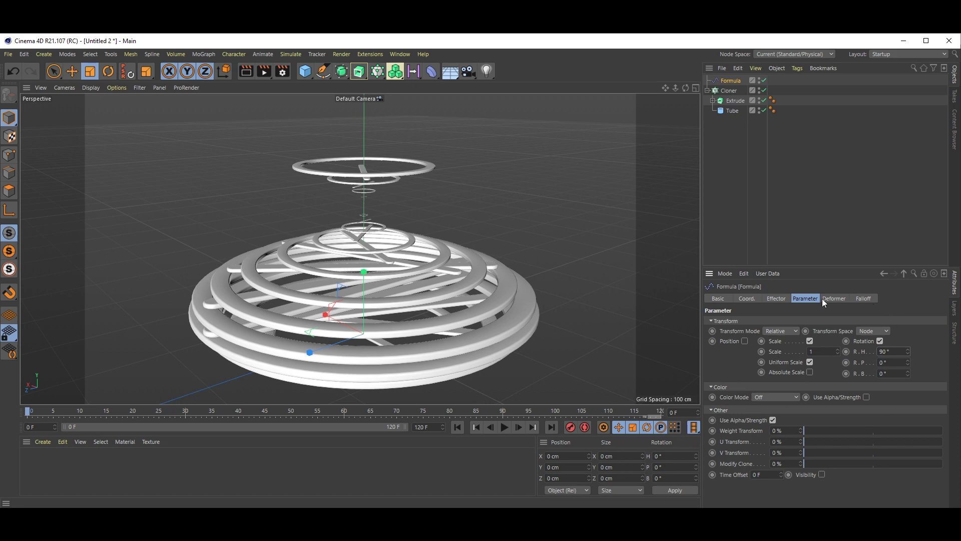
Change the formula's multiplier from 360.0 to 90.0
click(776, 298)
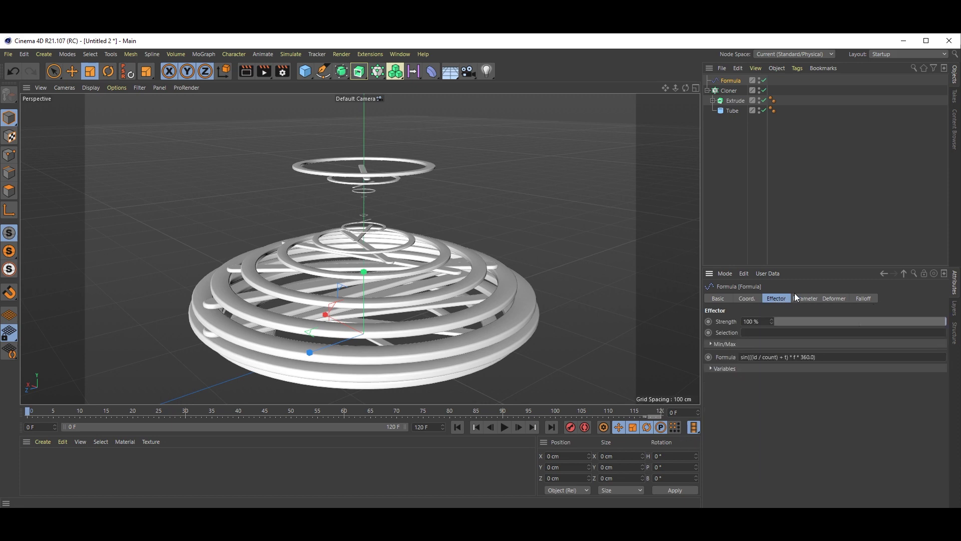
click(506, 427)
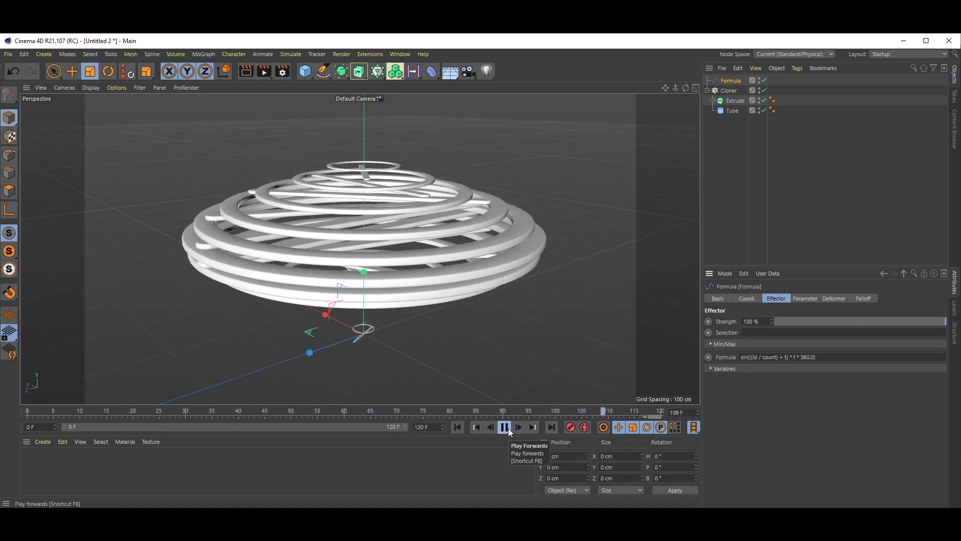
click(505, 427)
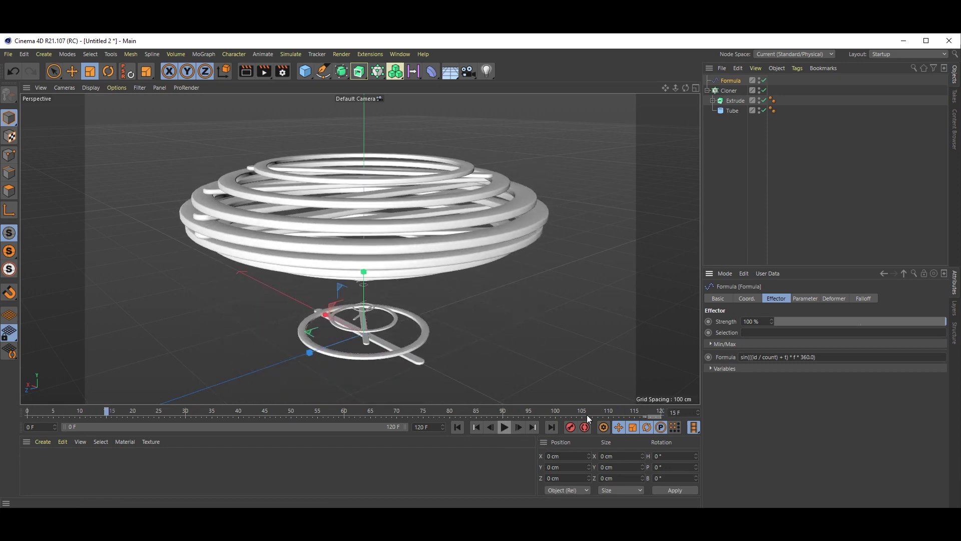
click(807, 357)
key(BackSpace)
key(BackSpace)
text(9)
key(Return)
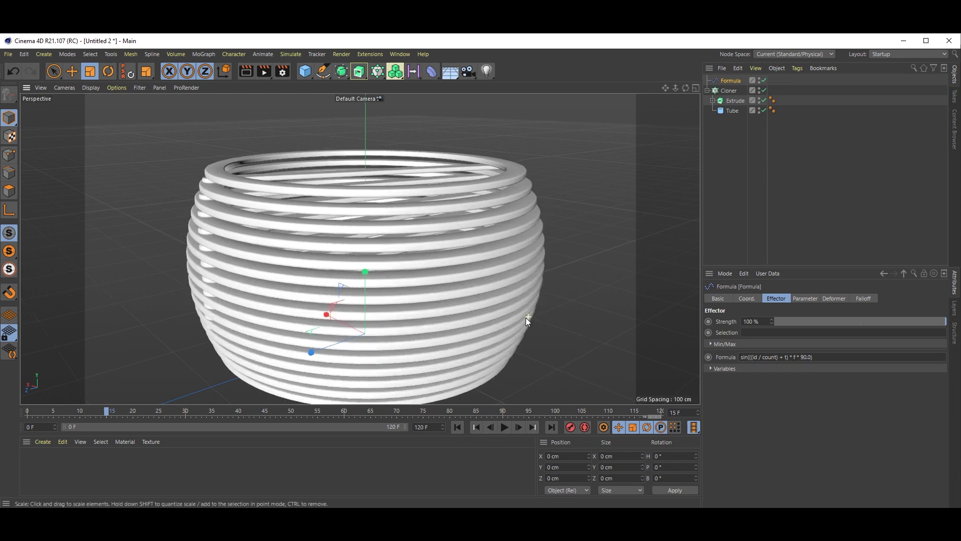
Replay the animation from frame 0 and stop at frame 39 on the cone shape
scroll(518, 319, down, 3)
alt+drag(502, 317, 428, 286)
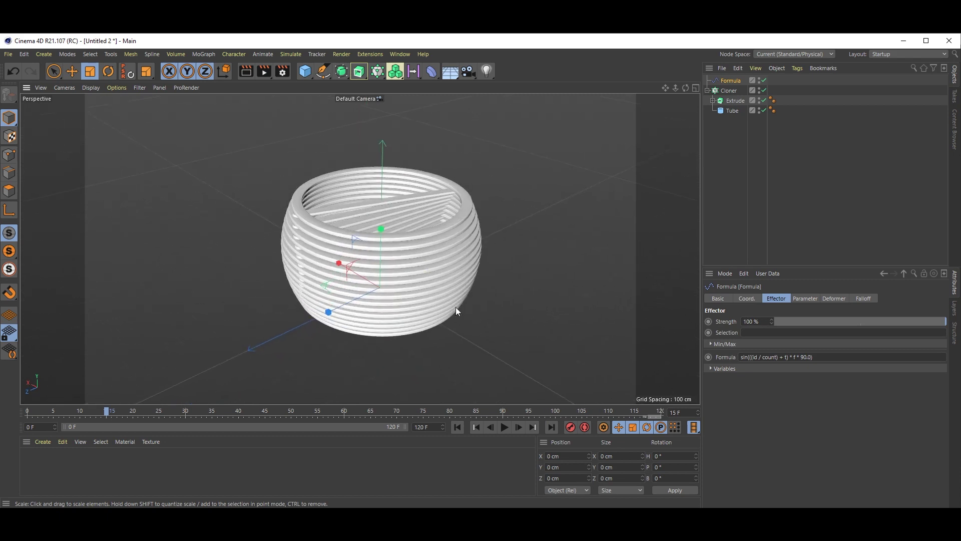
click(457, 428)
click(505, 428)
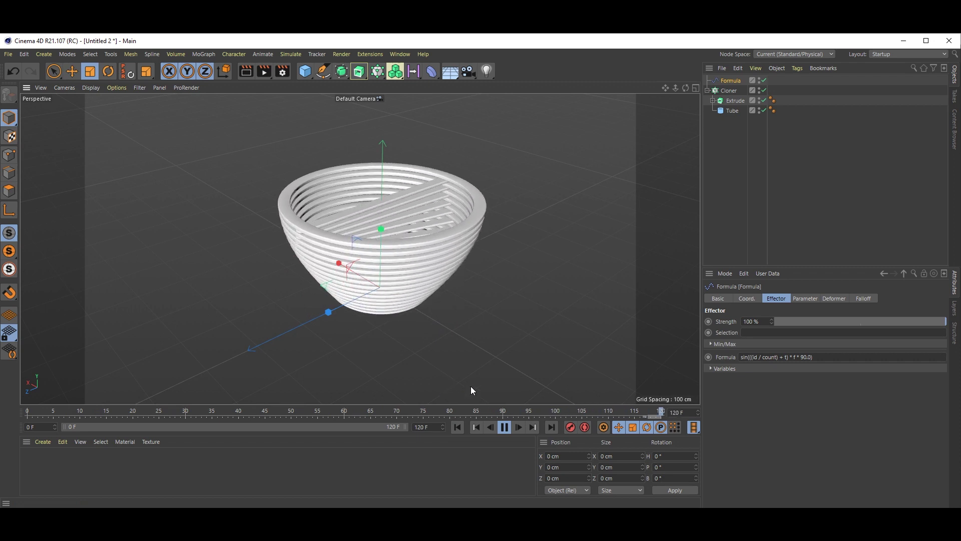
click(504, 427)
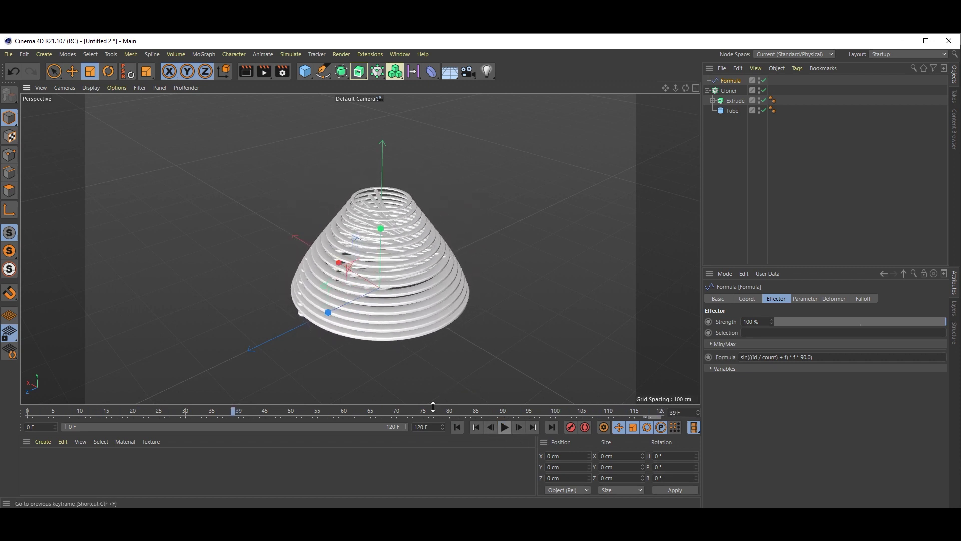
scroll(403, 240, up, 2)
alt+drag(407, 245, 442, 243)
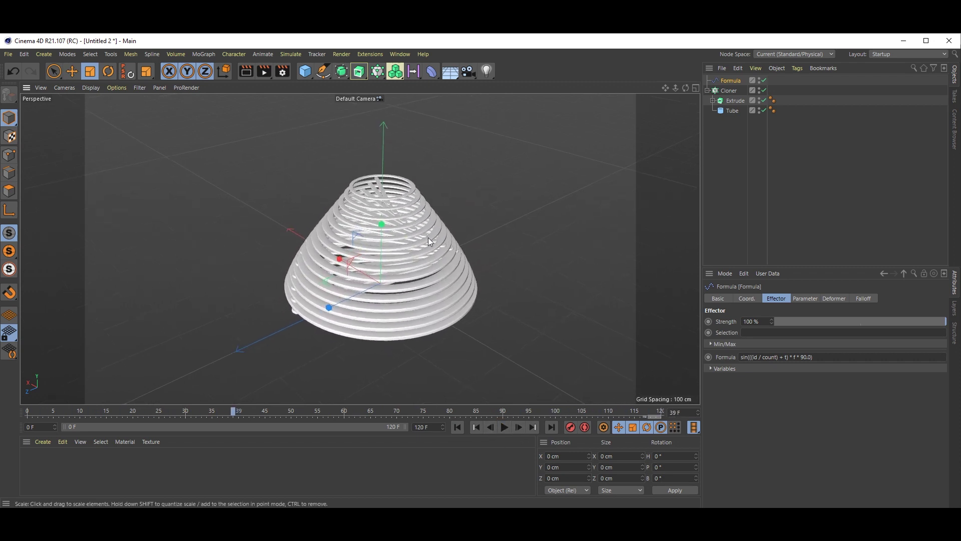
click(305, 71)
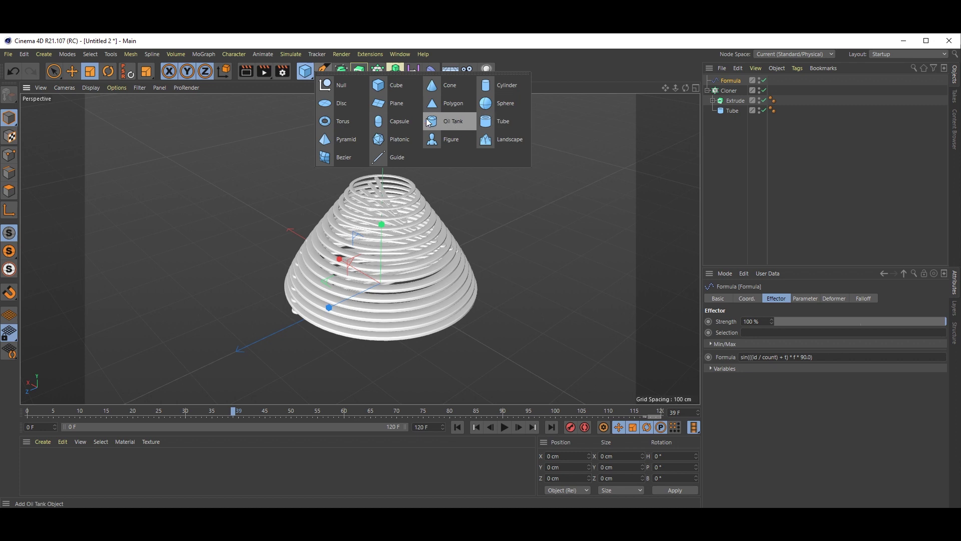
Add a Plane and scale it up to about 4604 cm as a floor under the cone
click(389, 102)
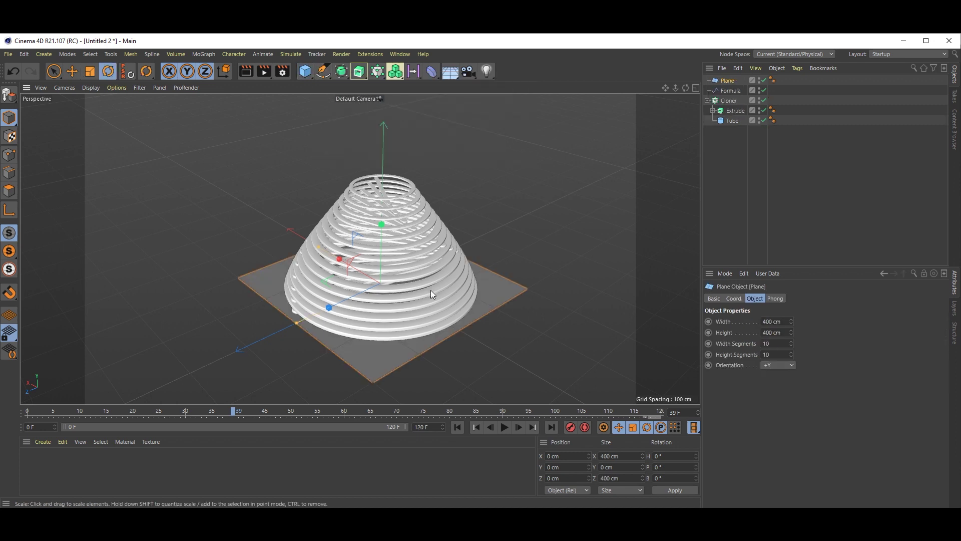
key(r)
key(t)
mouse_move(350, 274)
mouse_down()
mouse_move(635, 326)
mouse_move(633, 302)
mouse_move(356, 275)
mouse_up()
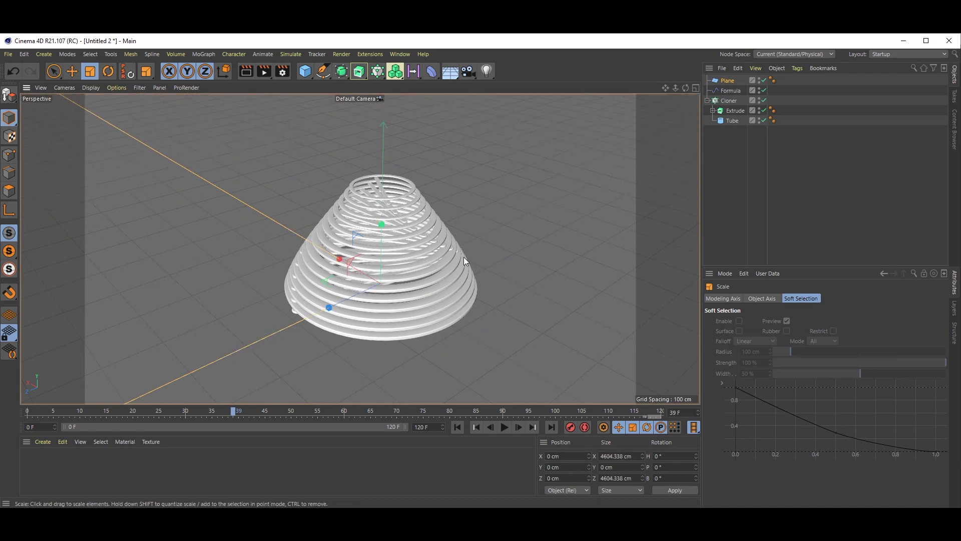
scroll(369, 295, up, 3)
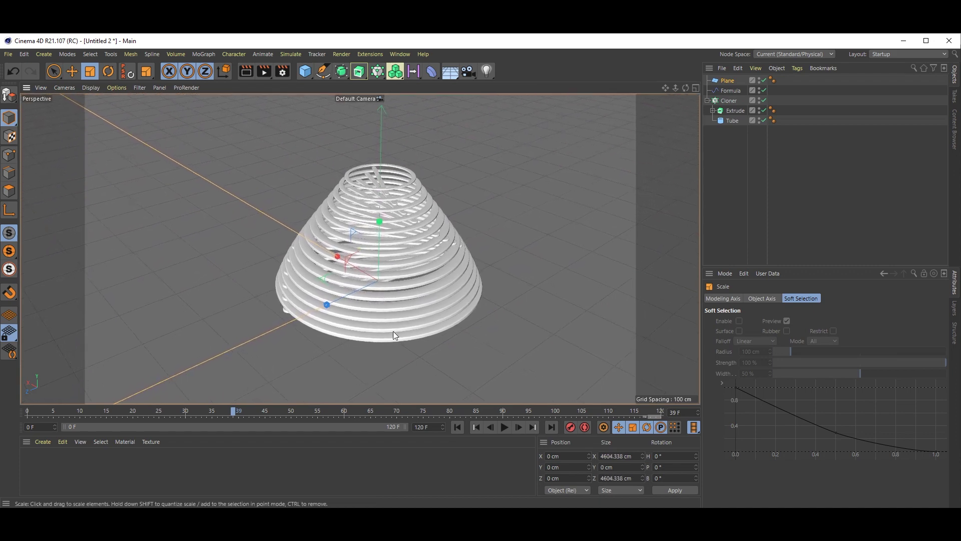
Create a new default material, Mat, and open it in the Material Editor
double_click(168, 474)
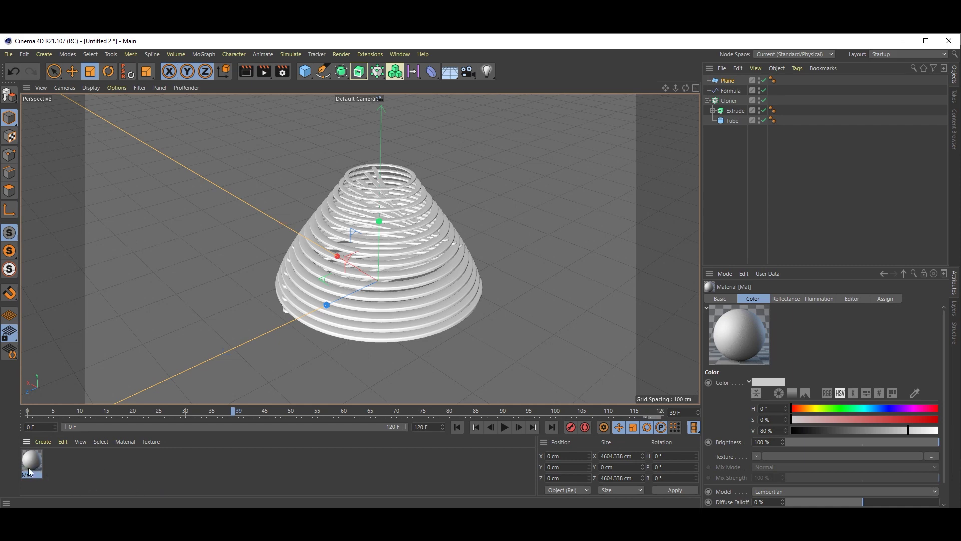
key(Delete)
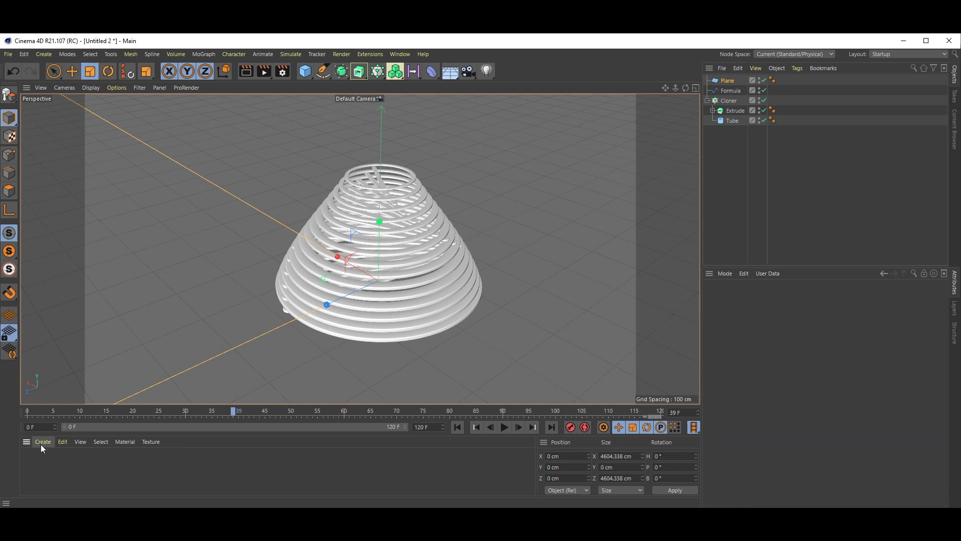
click(40, 444)
click(74, 329)
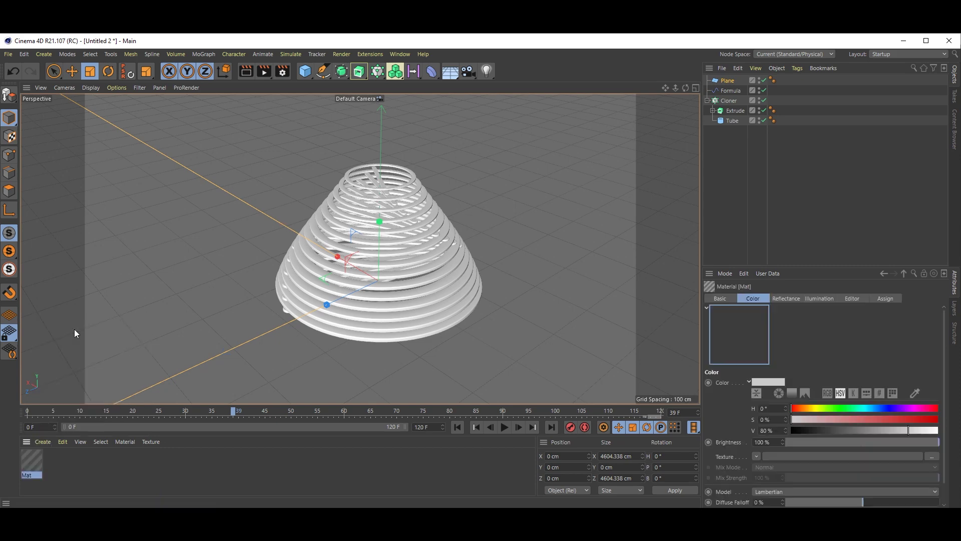
double_click(36, 468)
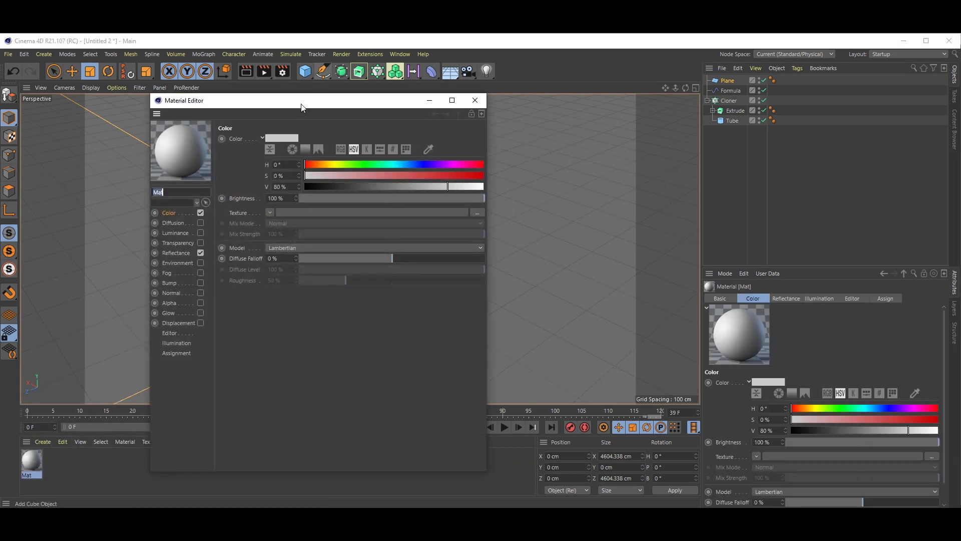
drag(303, 102, 685, 132)
Set Mat's color to 50% saturation and 100% value
click(554, 247)
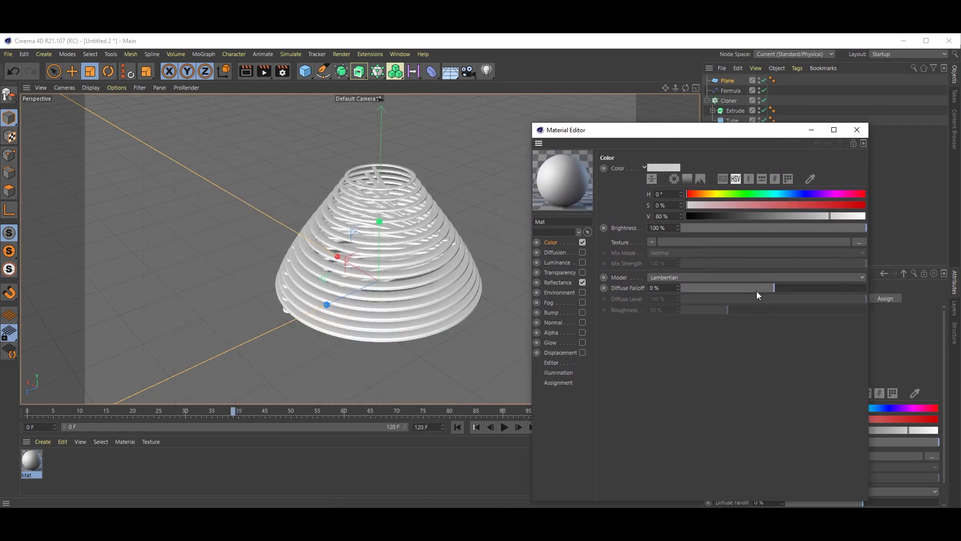
click(667, 195)
click(610, 208)
click(669, 206)
text(50)
key(Return)
click(664, 216)
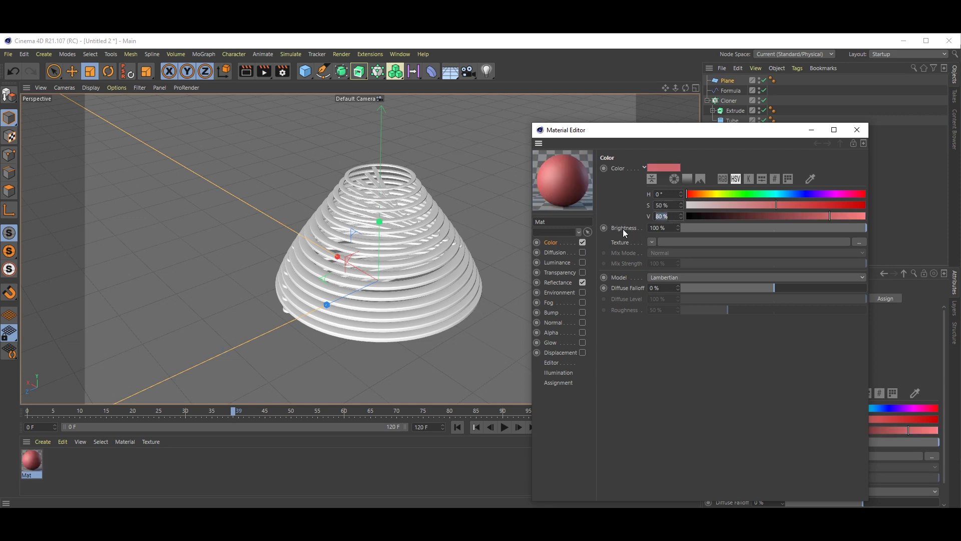
text(100)
key(Return)
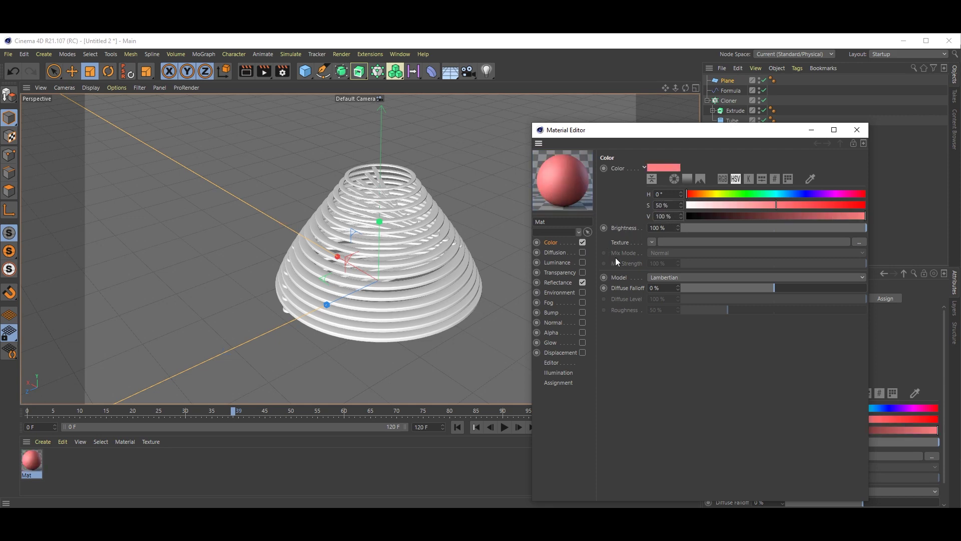
Enable red luminance at 88% saturation and 50% brightness, then close the editor
click(557, 262)
click(582, 263)
click(664, 195)
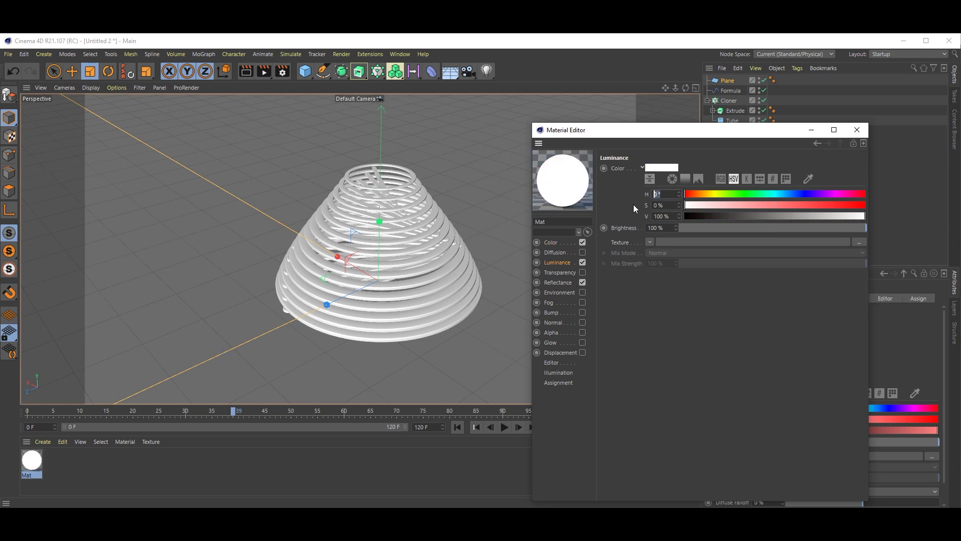
key(Tab)
text(6)
text(88)
key(Tab)
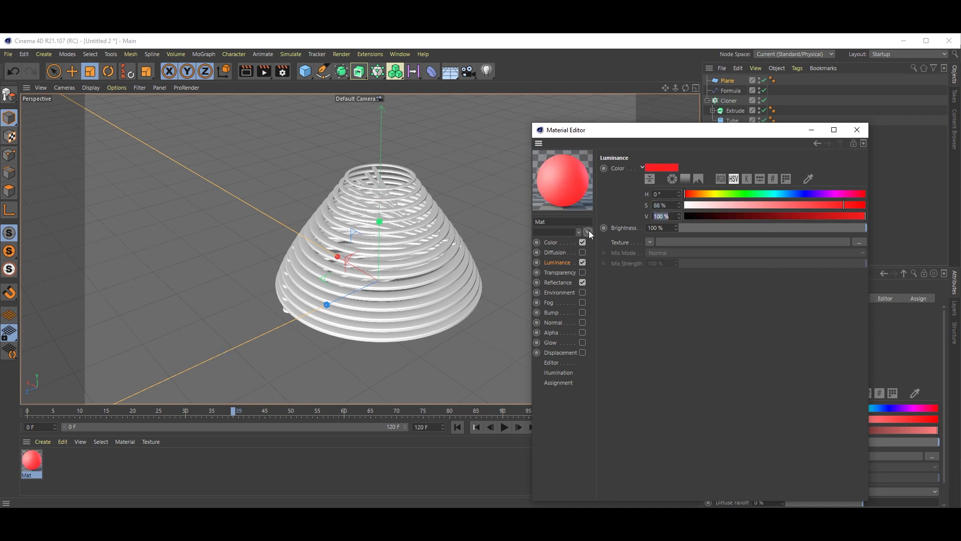
key(Return)
drag(851, 229, 791, 229)
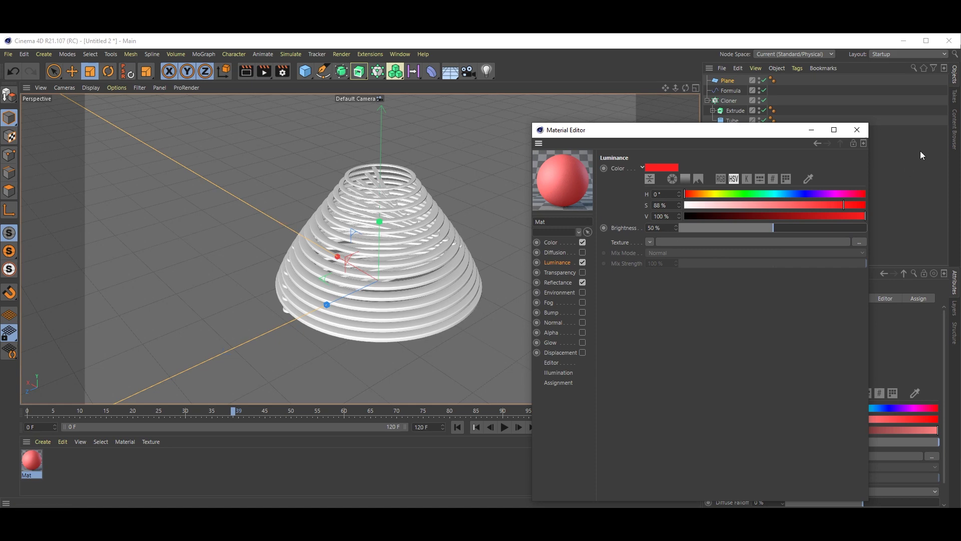
click(858, 130)
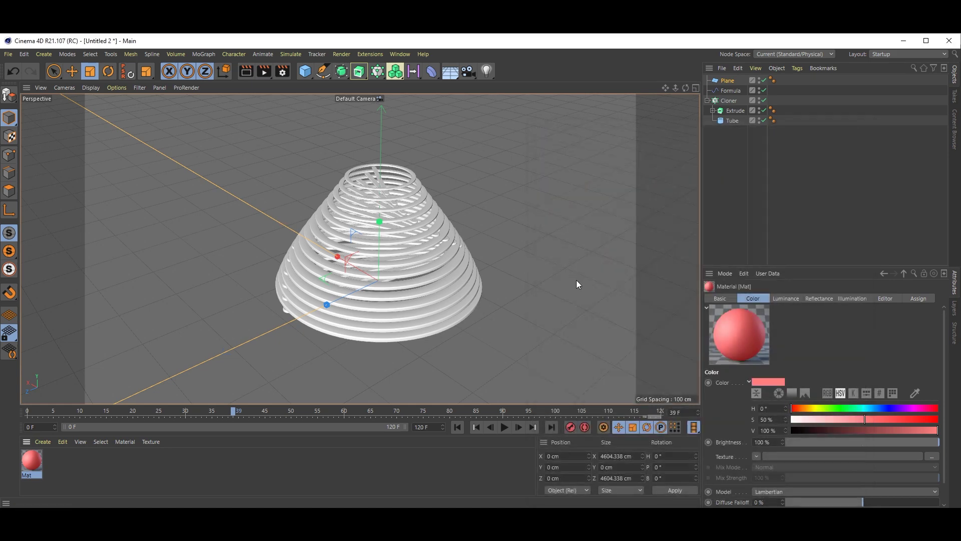
In Mat's Reflectance, replace the Default Specular layer with a Beckmann layer
double_click(32, 459)
drag(330, 105, 566, 93)
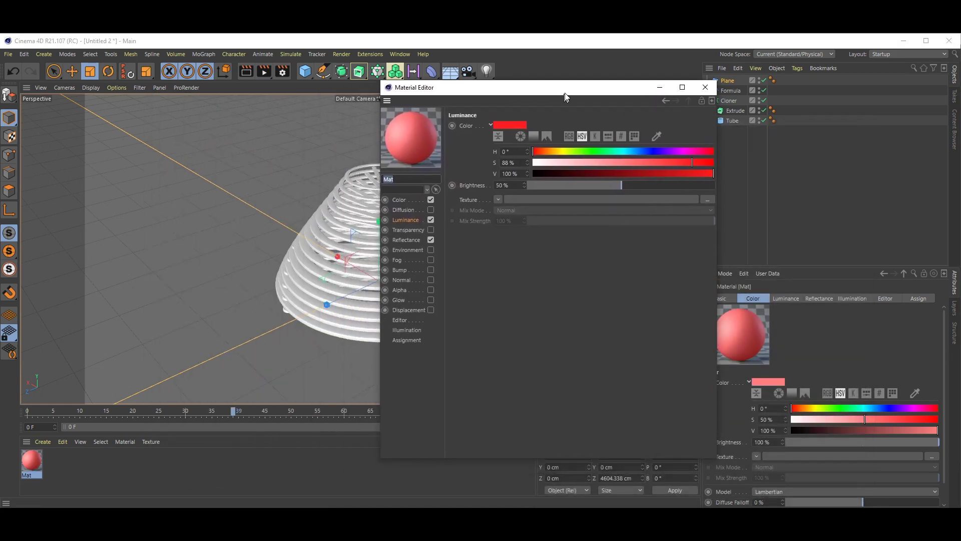
click(407, 239)
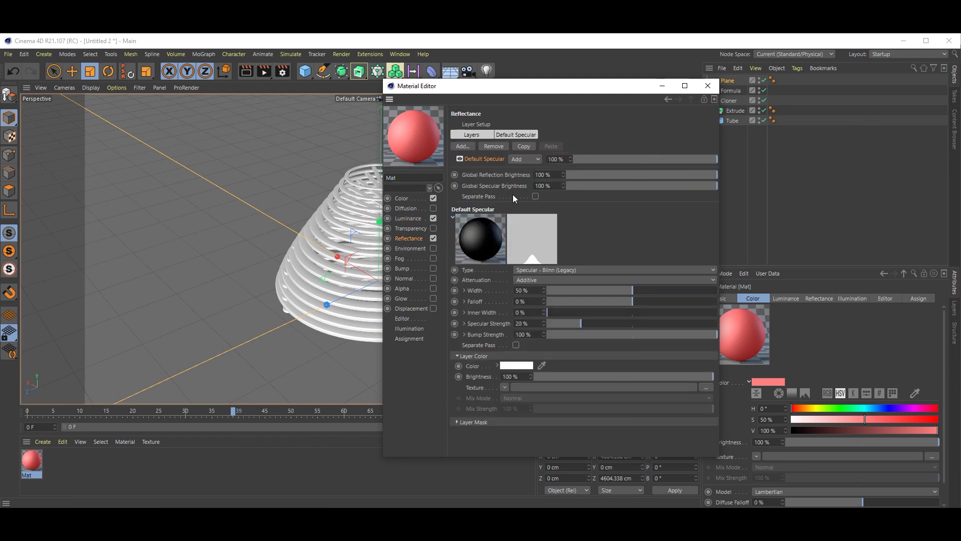
click(493, 147)
click(459, 148)
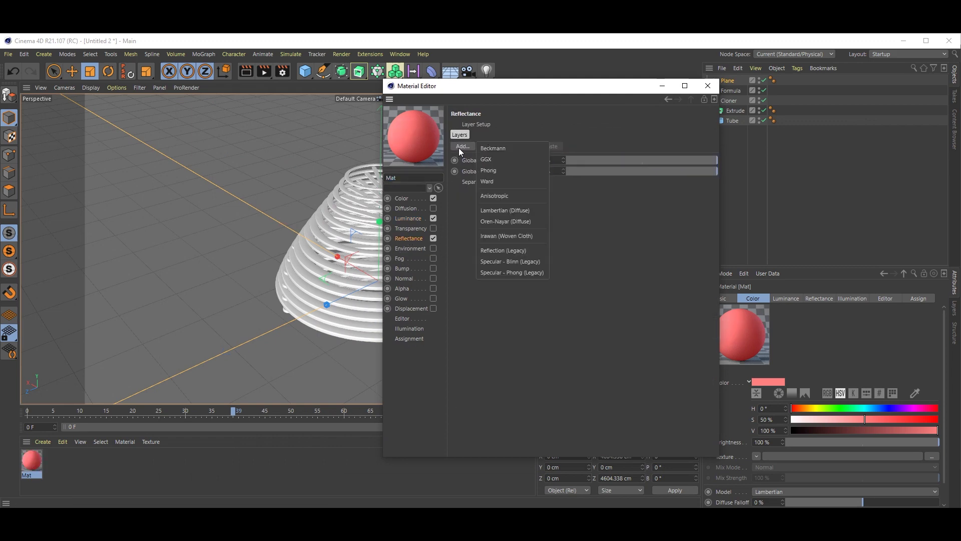
click(512, 149)
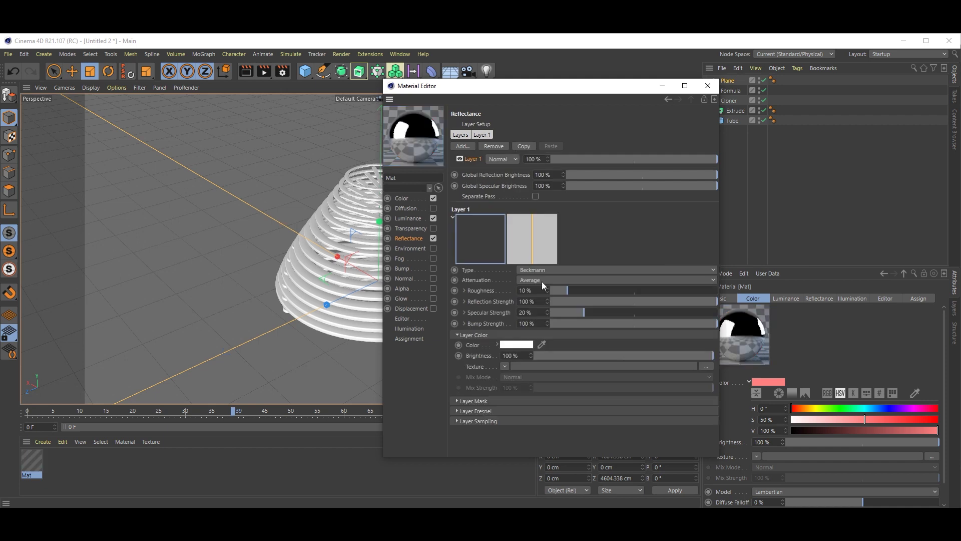
Set the layer's Fresnel to Dielectric with the PET preset, then apply Mat to the Plane
click(495, 411)
click(508, 421)
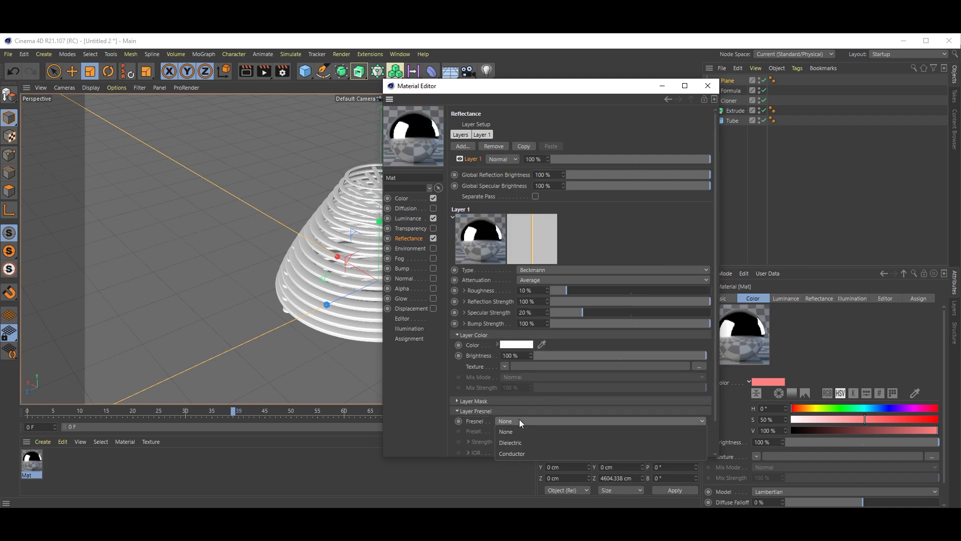
click(524, 445)
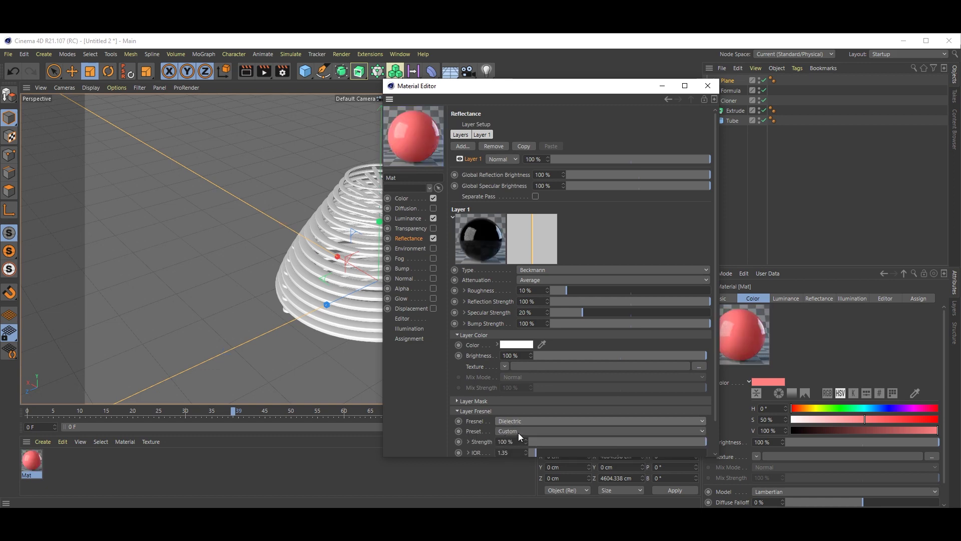
click(519, 431)
click(545, 354)
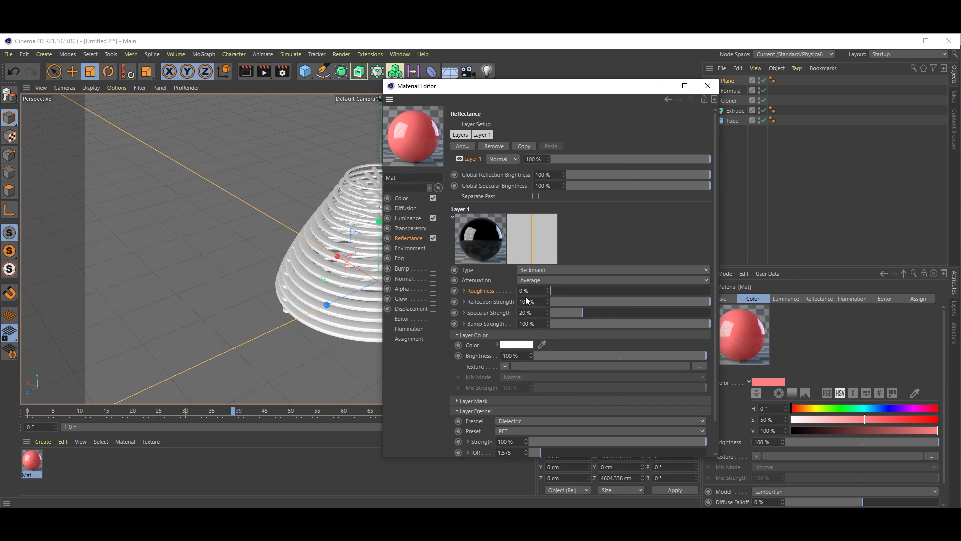
click(708, 85)
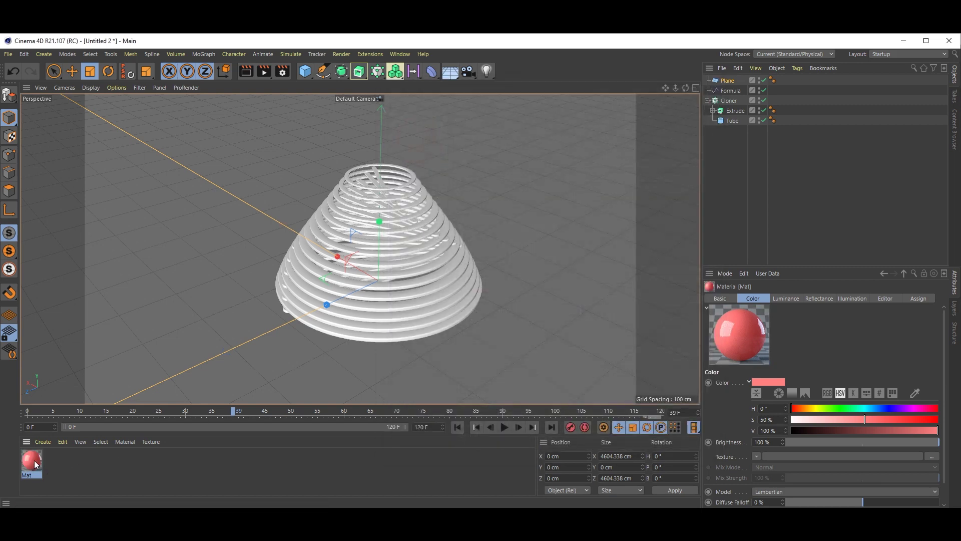
drag(32, 462, 163, 315)
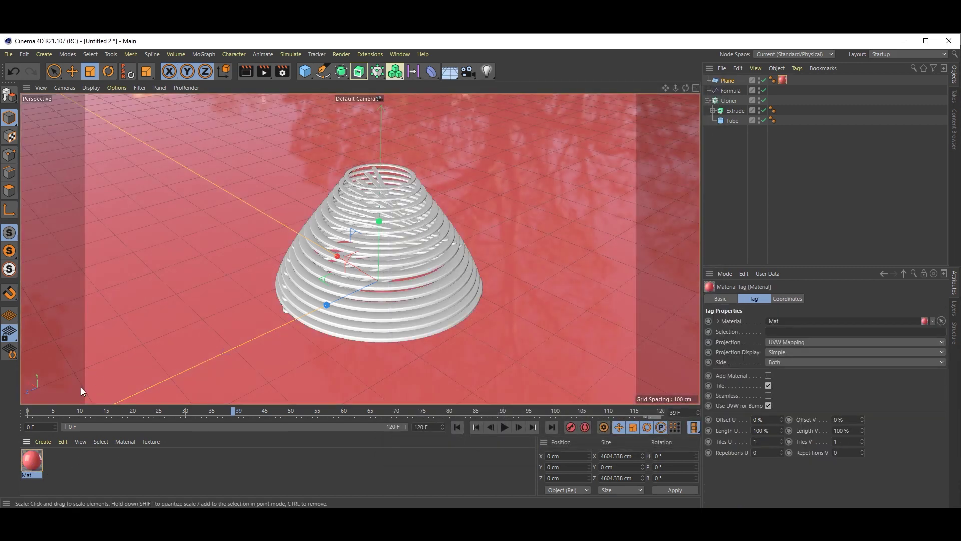
Create Mat.1 with Transparency enabled and apply it to the Tube
double_click(91, 462)
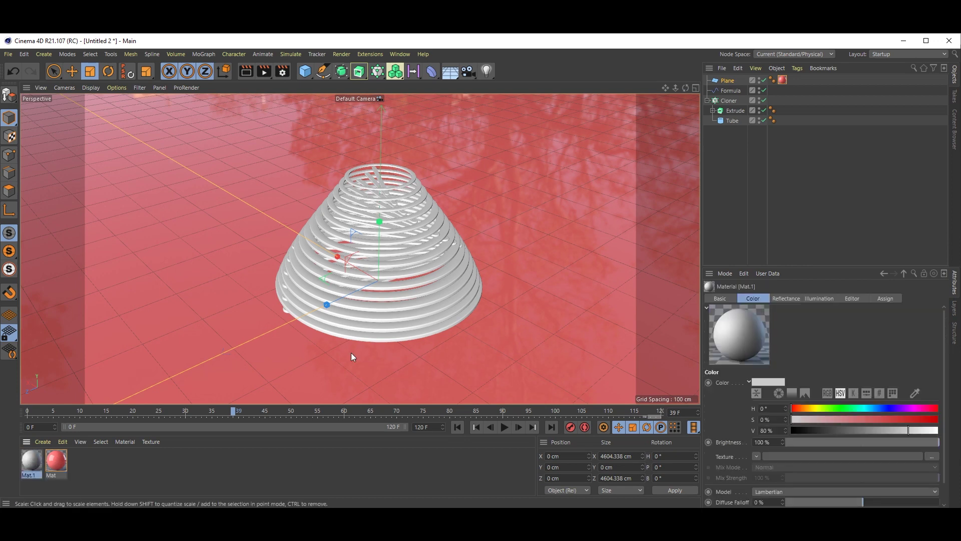
double_click(28, 466)
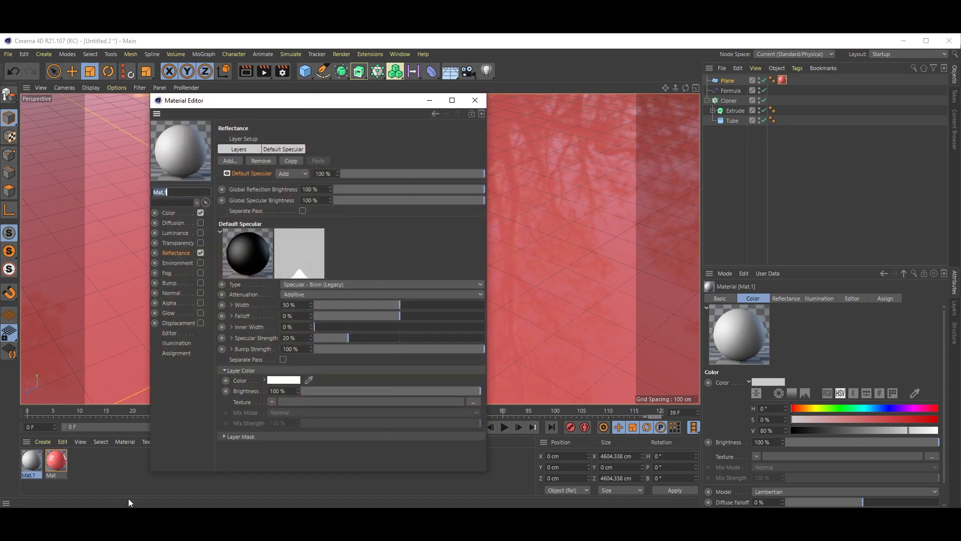
click(175, 244)
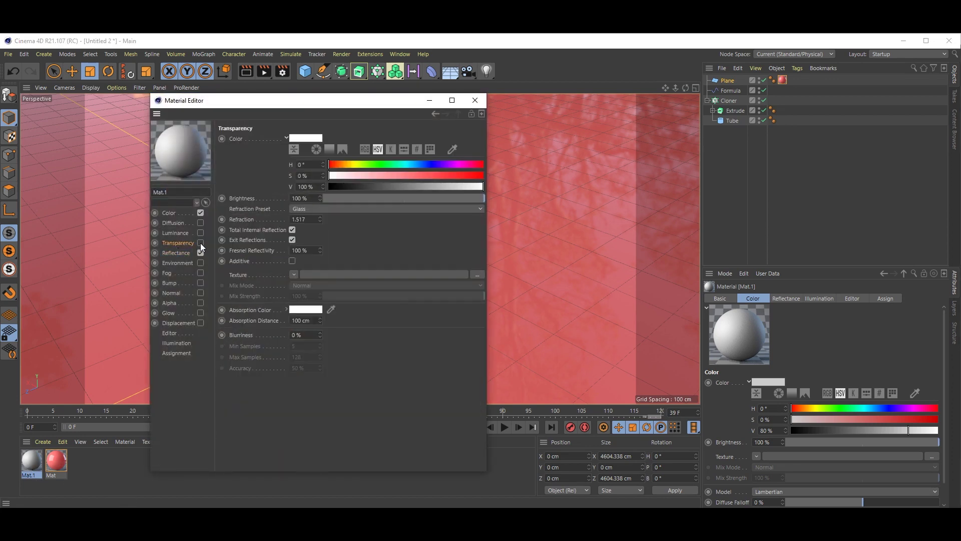
click(201, 242)
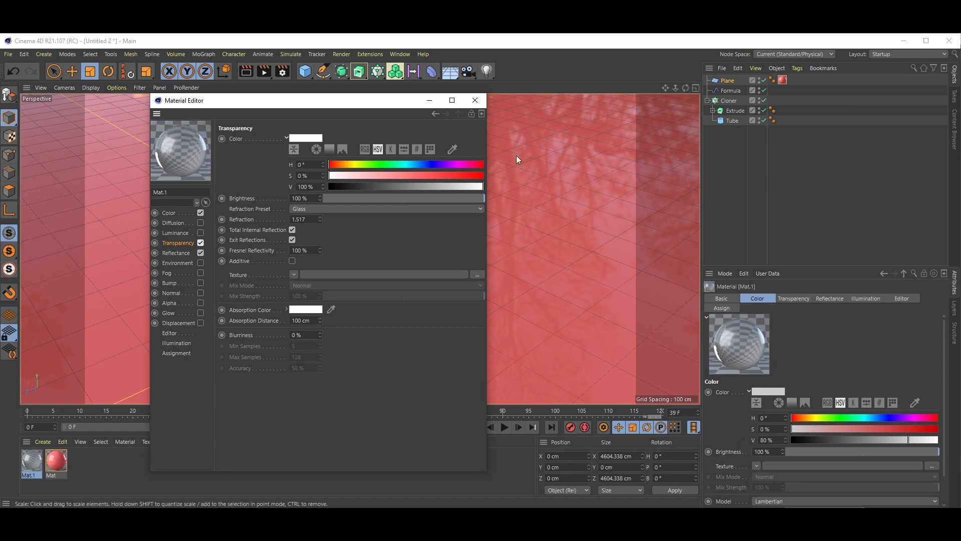
click(479, 105)
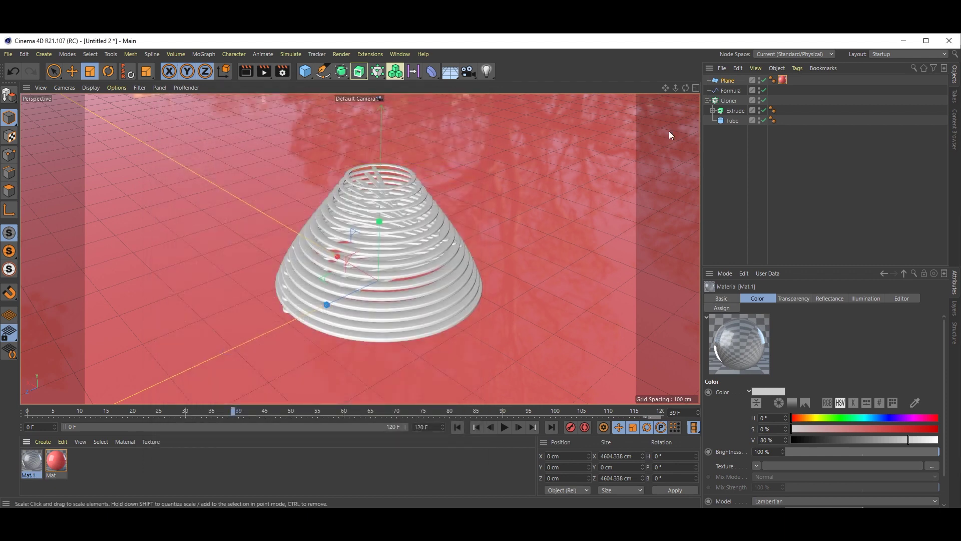
drag(31, 461, 736, 121)
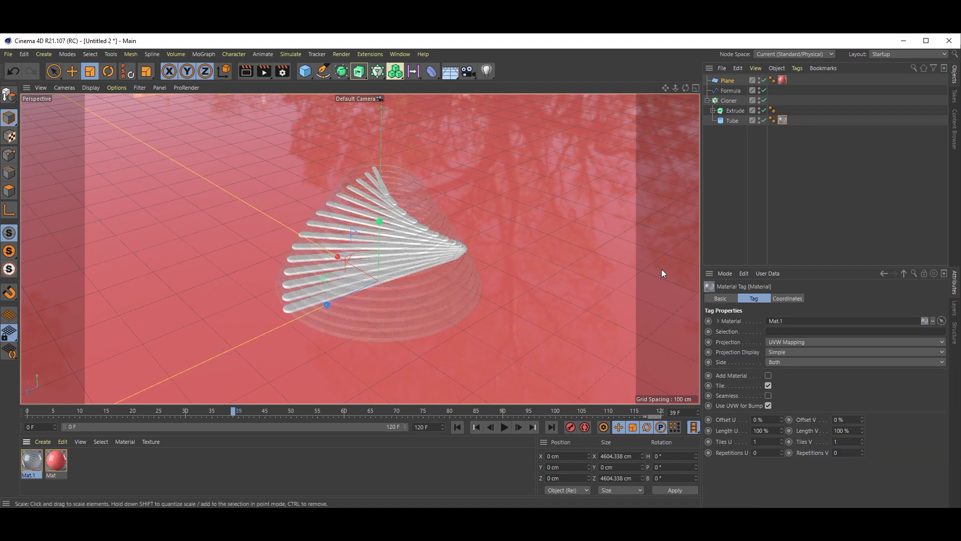
right_click(731, 121)
Add a Display tag to the Tube with Use for Visibility on and Visibility at 50%
mouse_move(764, 195)
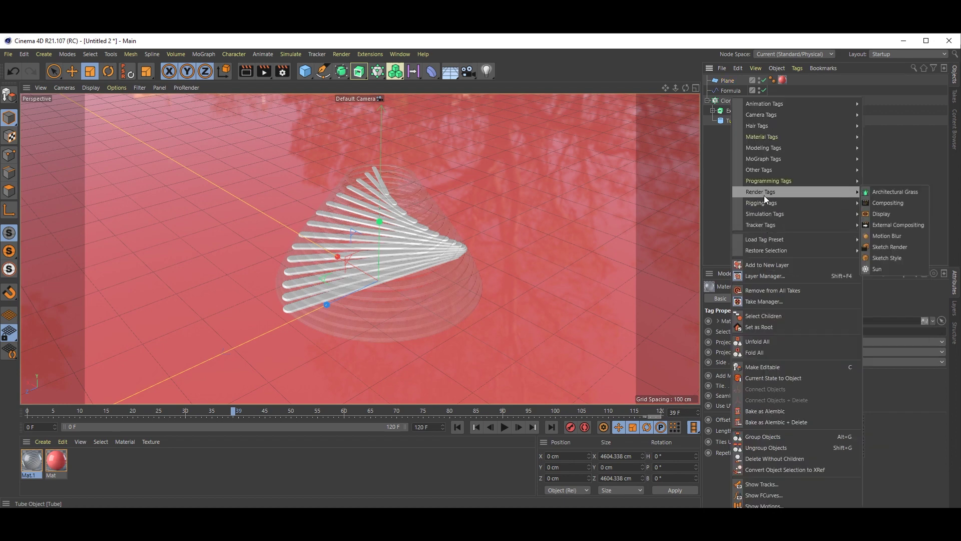
click(898, 216)
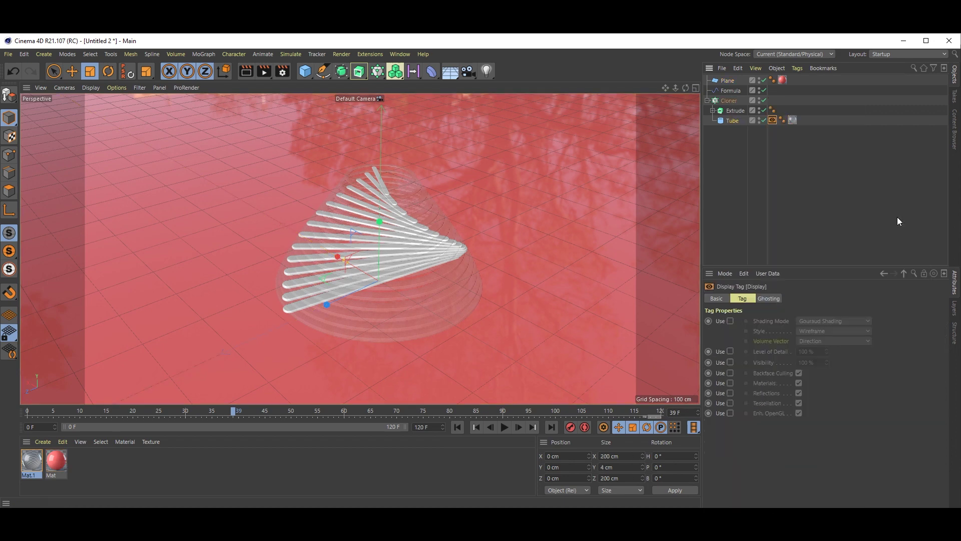
click(730, 362)
double_click(817, 362)
text(50)
key(Return)
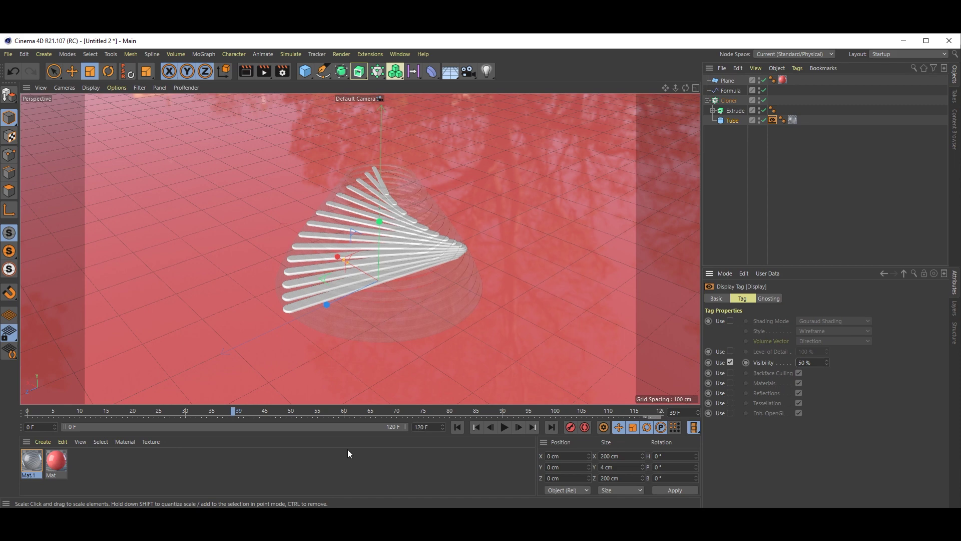
Create Mat.2 with a deep orange colour: hue 23°, saturation 93%, value 71%
click(116, 473)
double_click(116, 474)
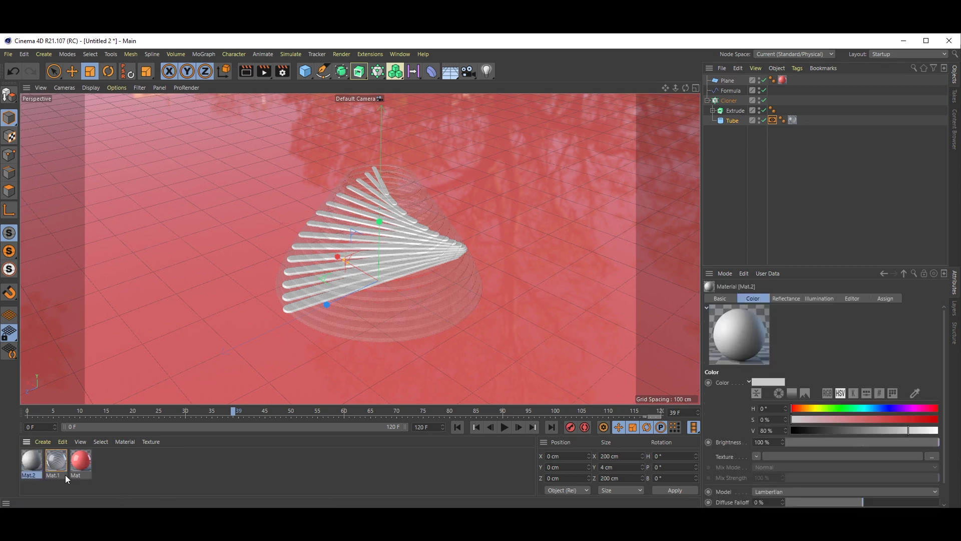
double_click(32, 463)
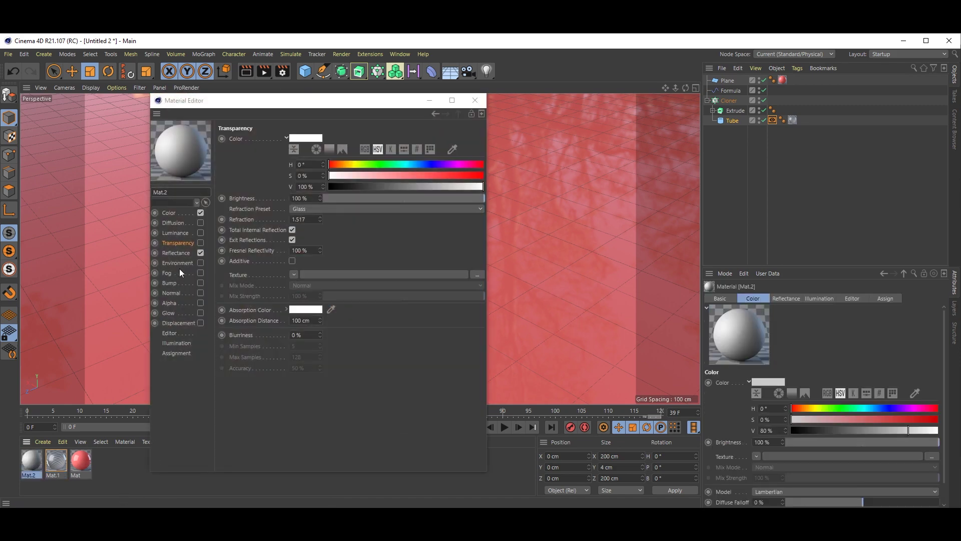
click(172, 214)
double_click(286, 164)
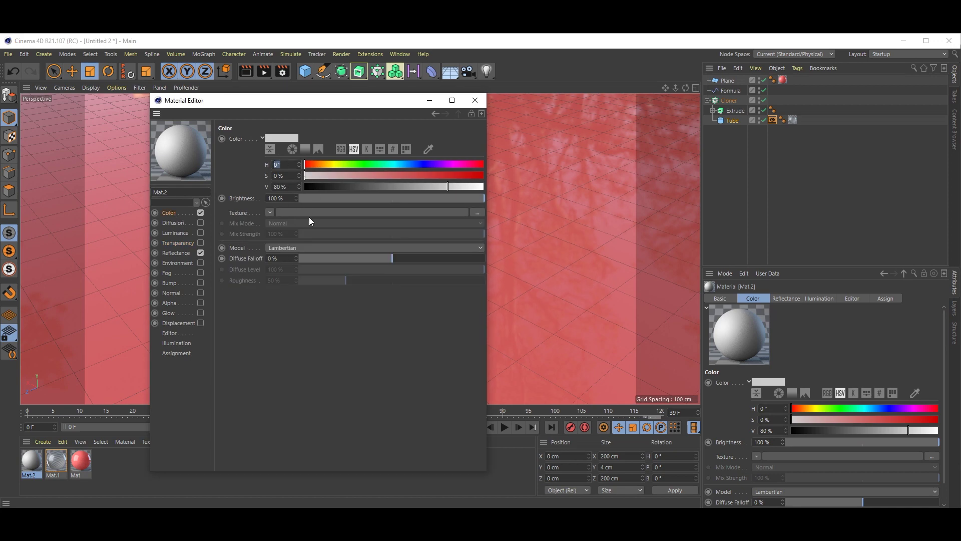
text(23)
key(Tab)
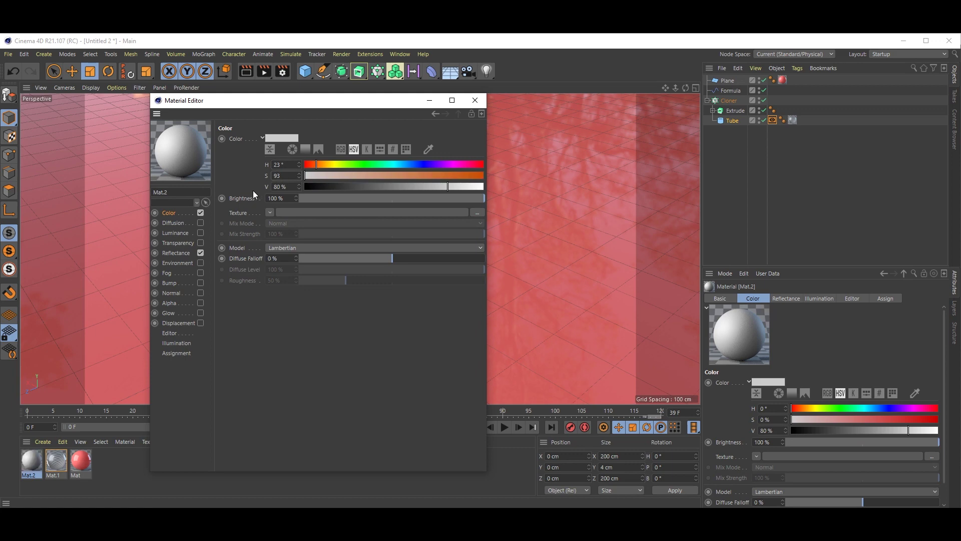
text(93)
key(Tab)
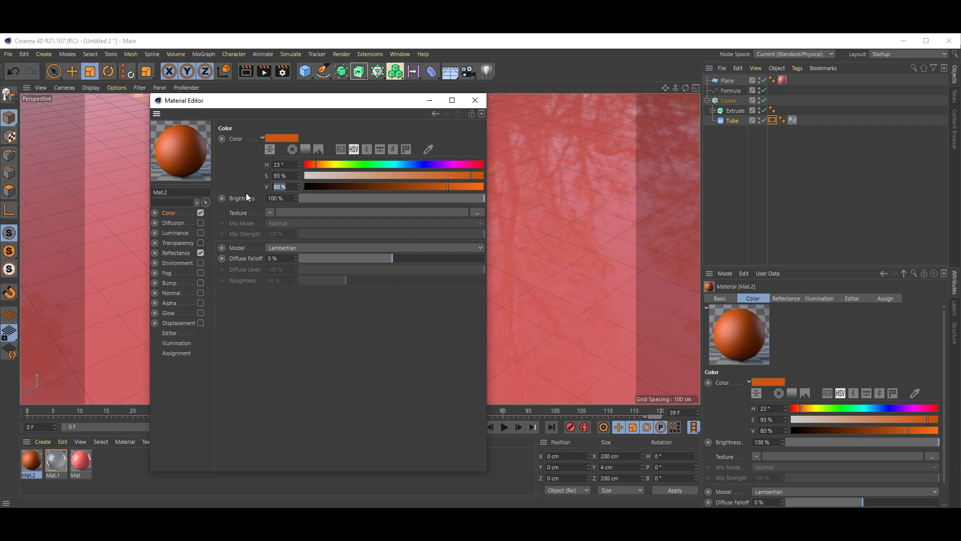
text(71)
key(Return)
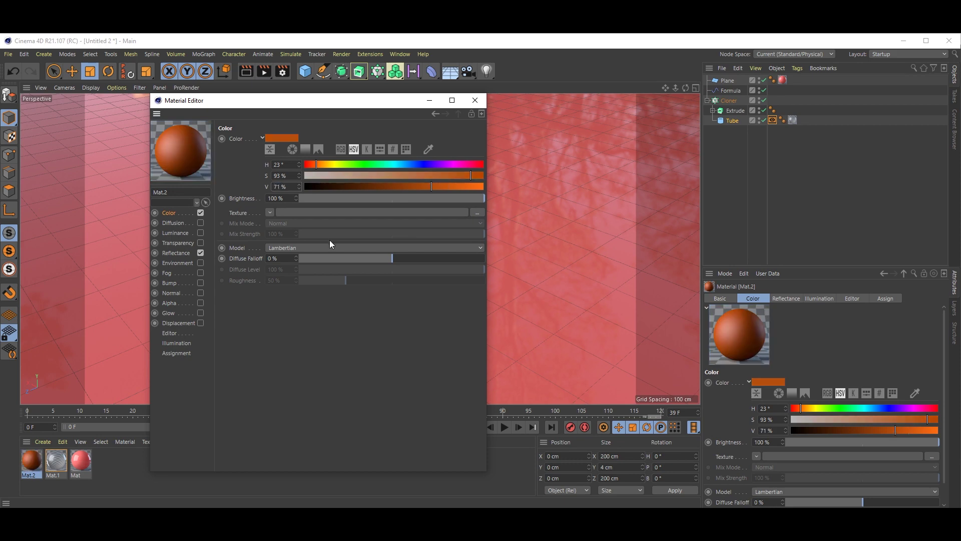
Give Mat.2 a Beckmann layer with Gold Conductor Fresnel and 0% roughness, and apply it to Extrude
click(177, 253)
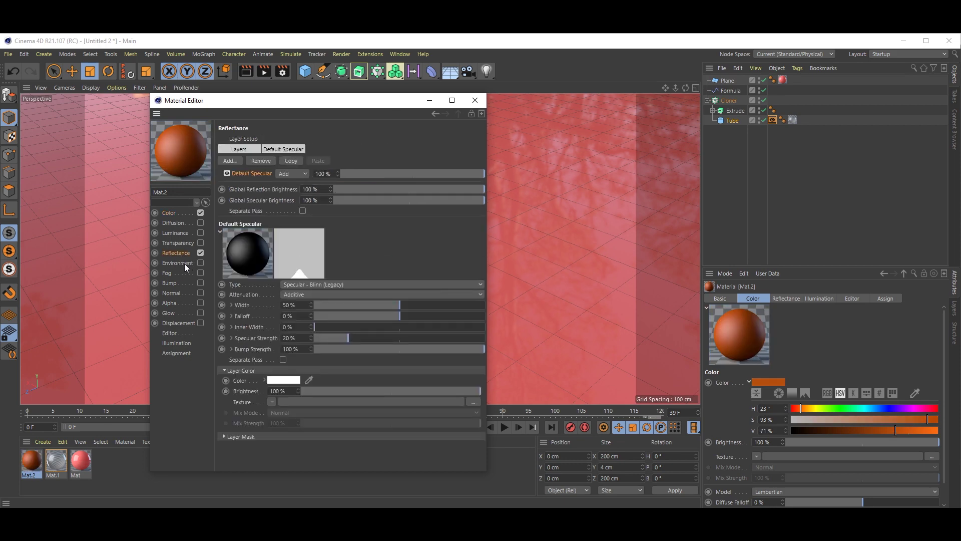
click(260, 161)
click(230, 159)
click(258, 163)
click(244, 425)
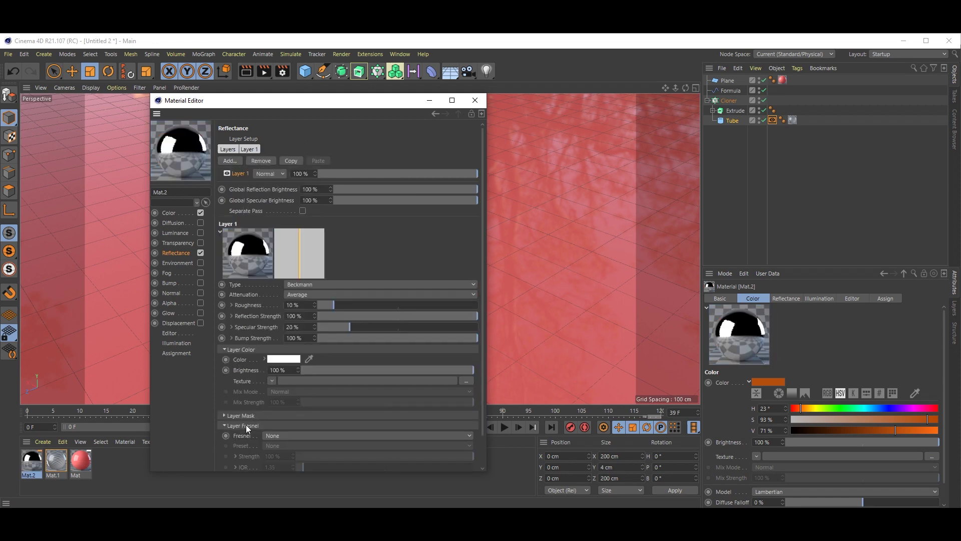
click(293, 435)
click(292, 471)
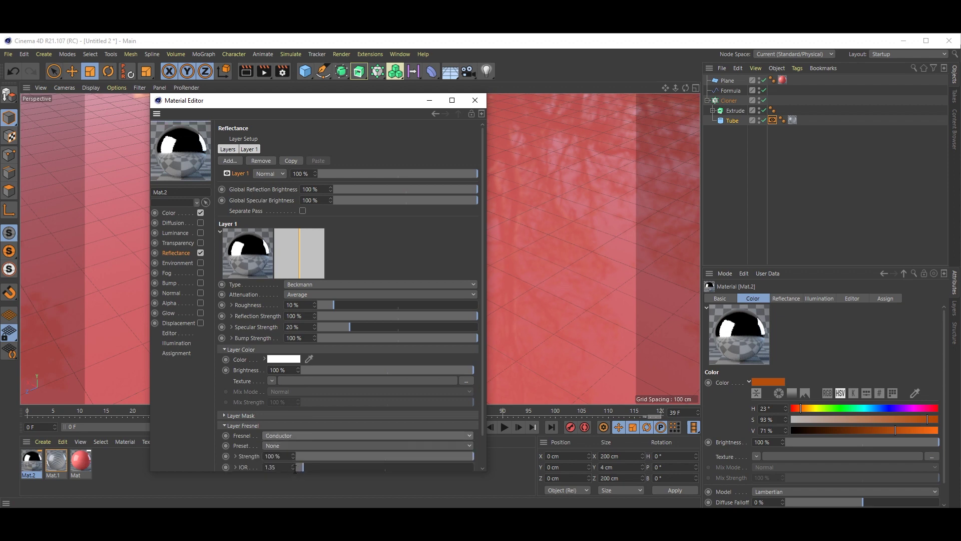
click(295, 446)
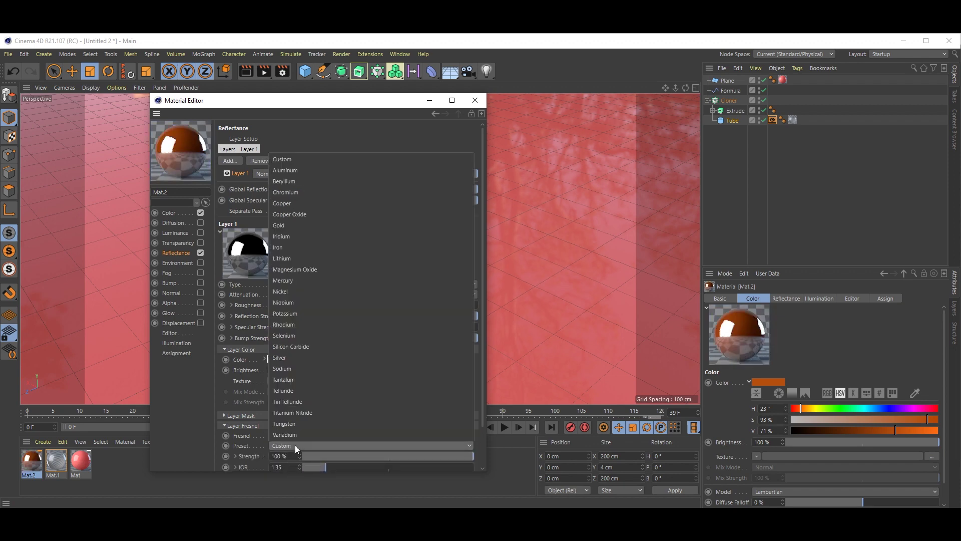
click(302, 225)
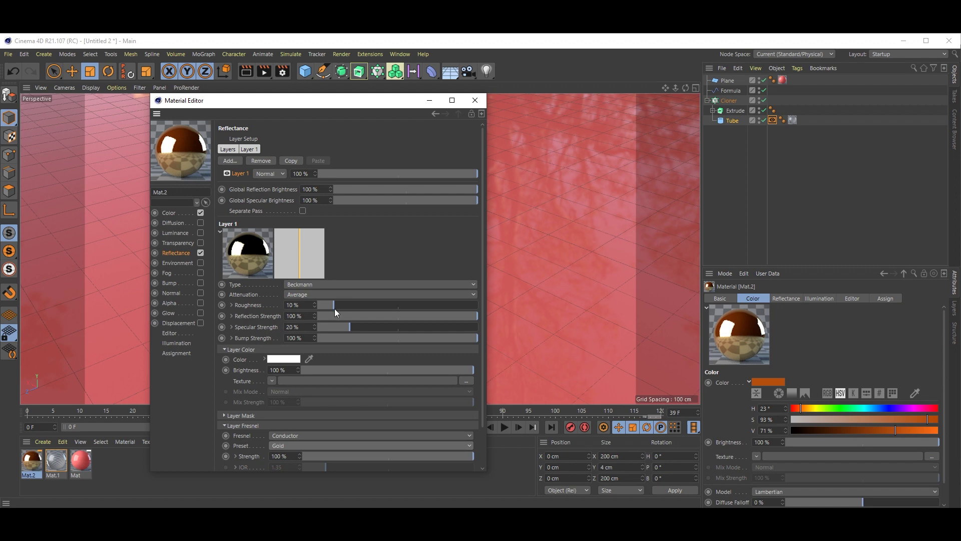
drag(331, 306, 306, 306)
click(475, 101)
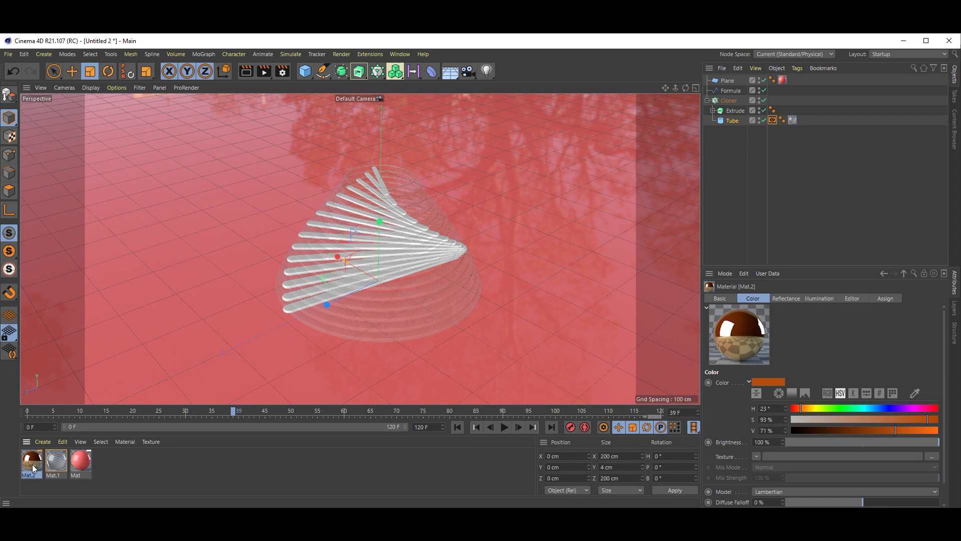
drag(32, 464, 737, 108)
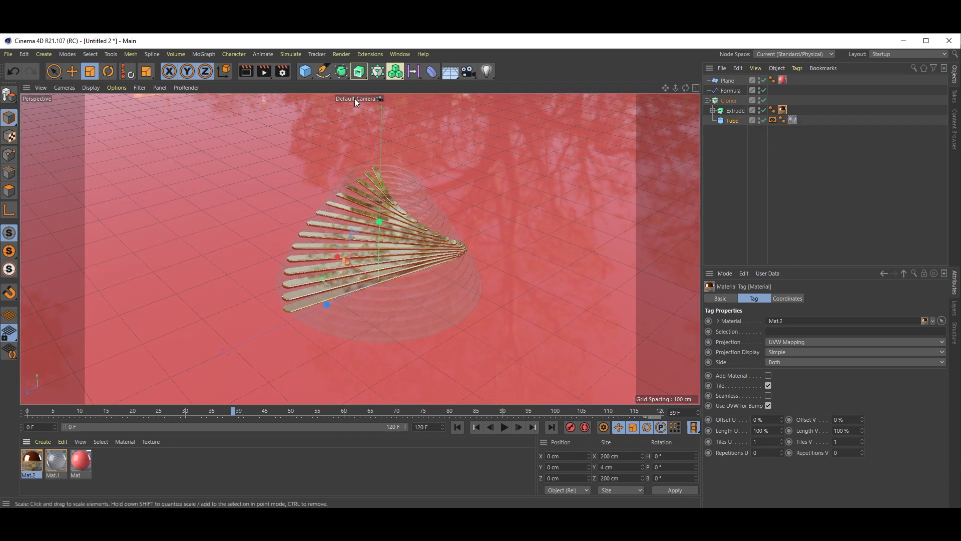
Add an Area Light, pitch it 90°, and raise it about 677 cm above the cone
click(487, 72)
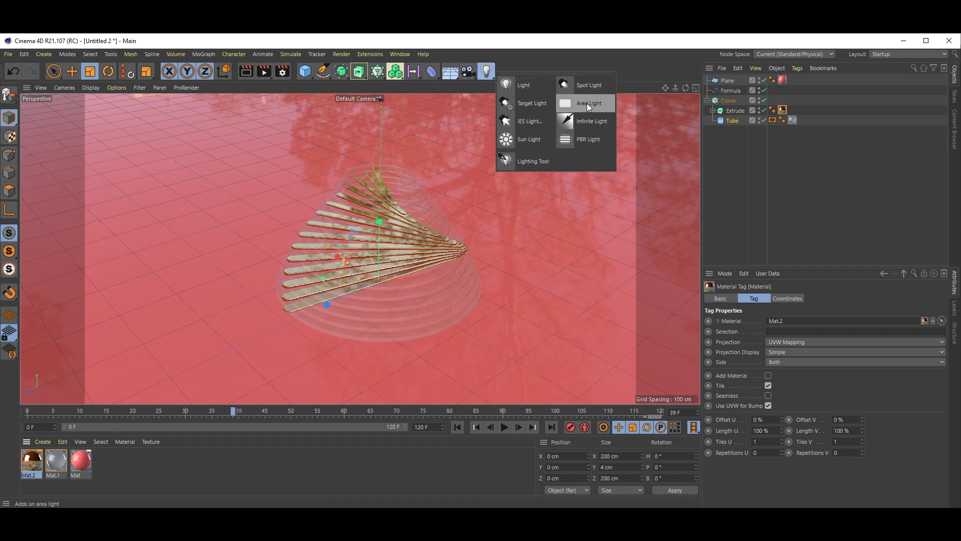
click(594, 103)
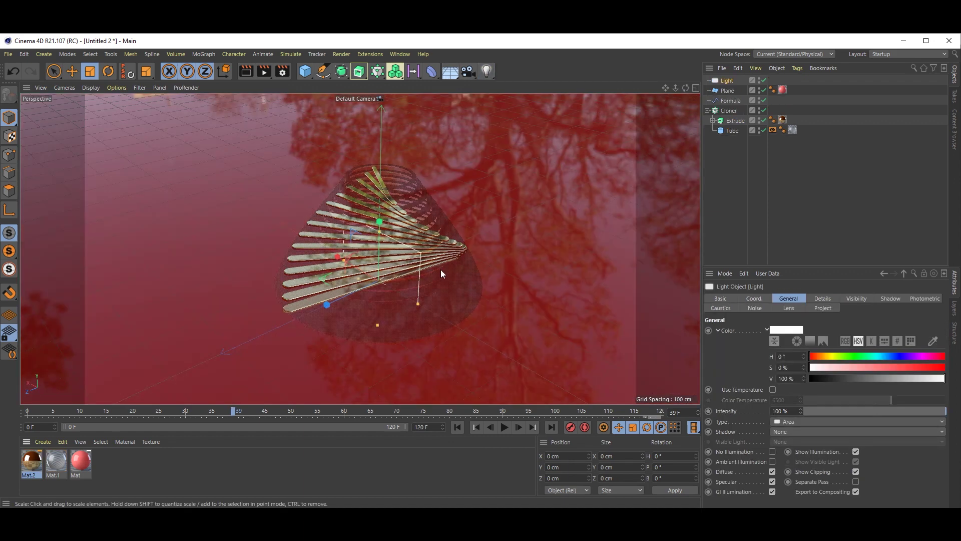
key(e)
drag(380, 224, 396, 133)
key(r)
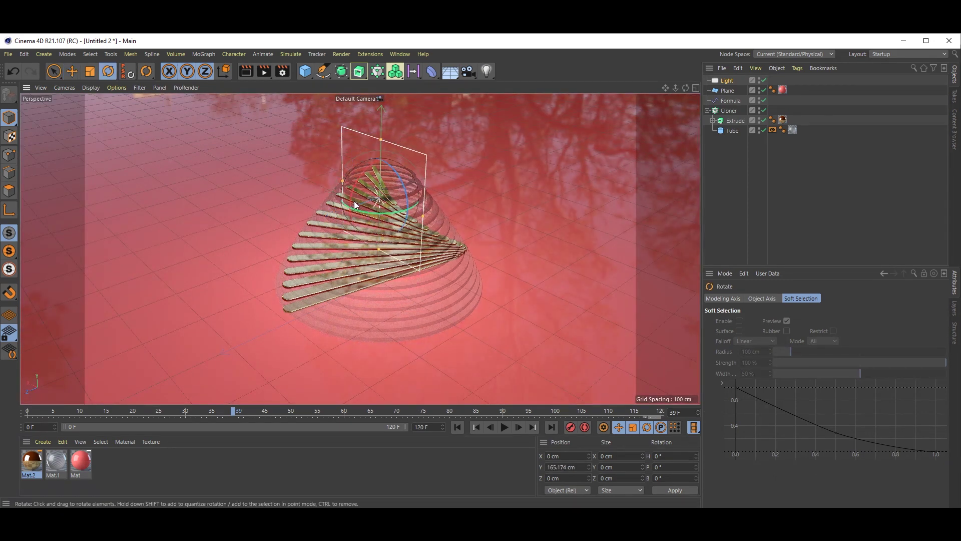
drag(352, 200, 386, 164)
key(e)
key(F5)
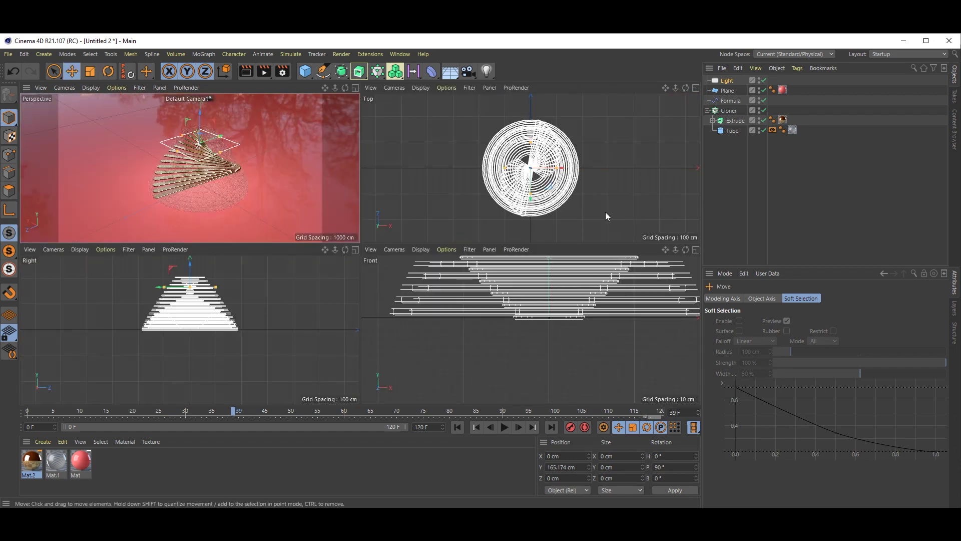
middle_click(551, 315)
scroll(473, 319, down, 5)
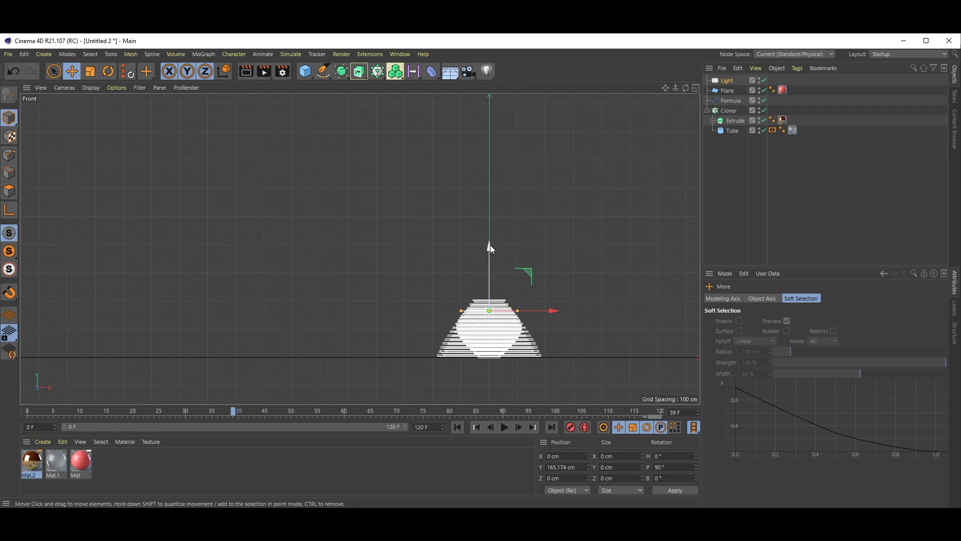
drag(490, 246, 513, 105)
middle_click(333, 216)
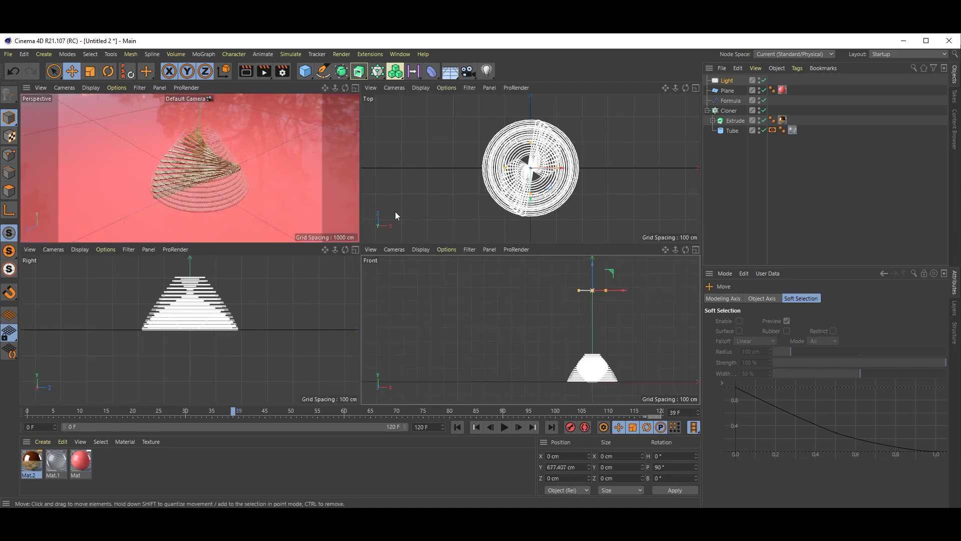
middle_click(333, 217)
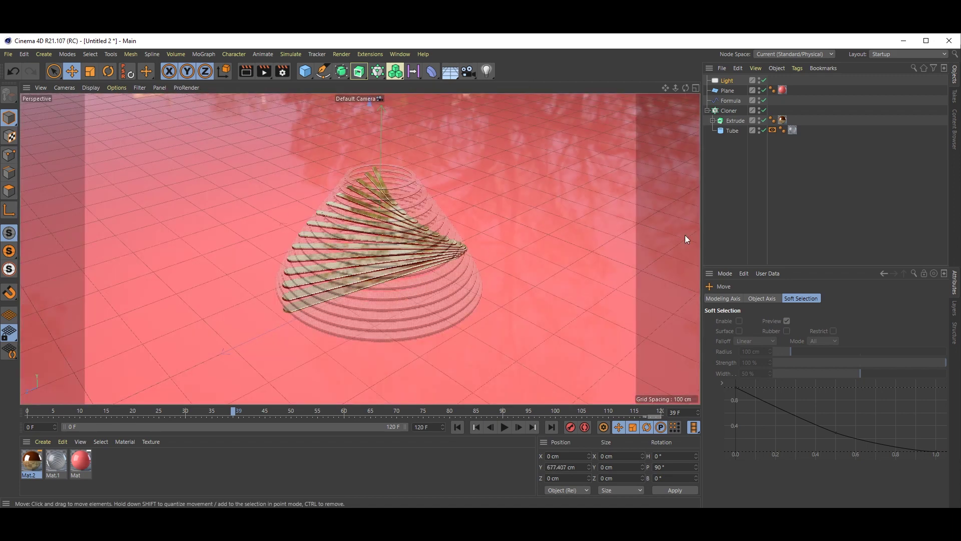
Set the area light's shadow type to Area
click(727, 80)
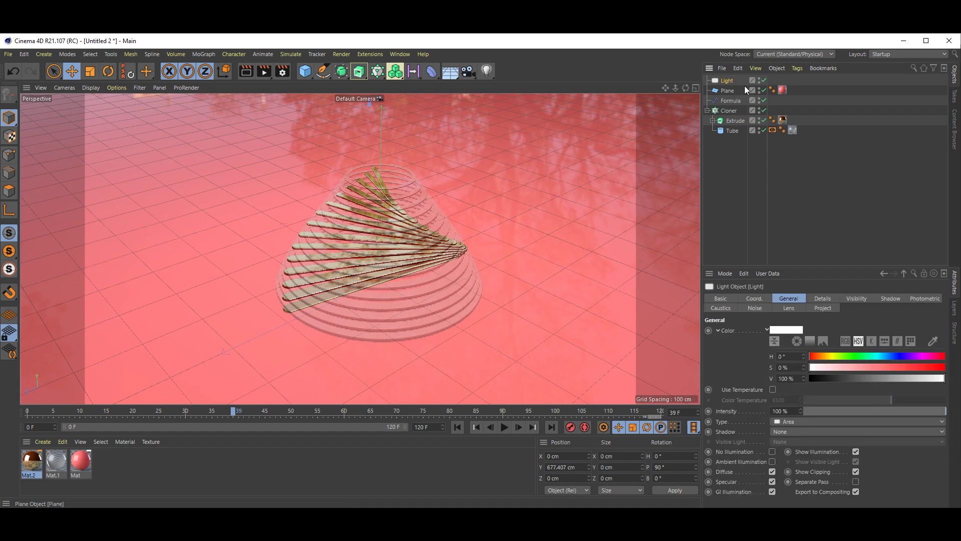
click(890, 298)
click(774, 331)
click(751, 374)
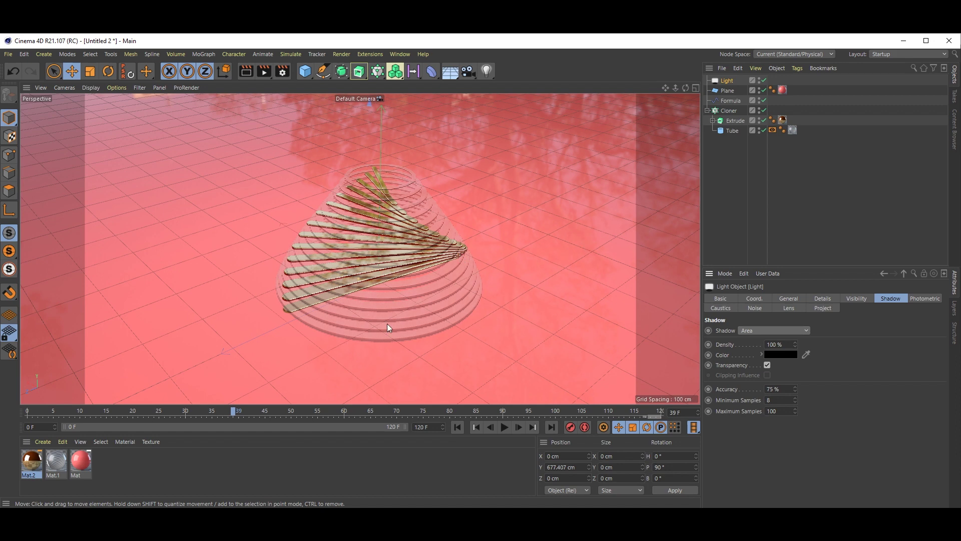
Add a Sky object and create Mat.3 with Color and Reflectance off and Luminance on
click(451, 72)
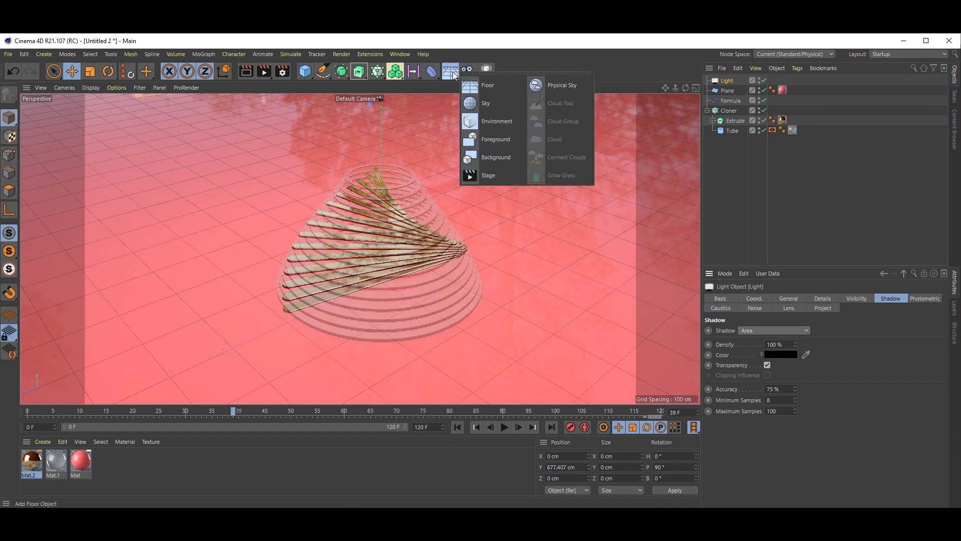
click(488, 104)
double_click(145, 469)
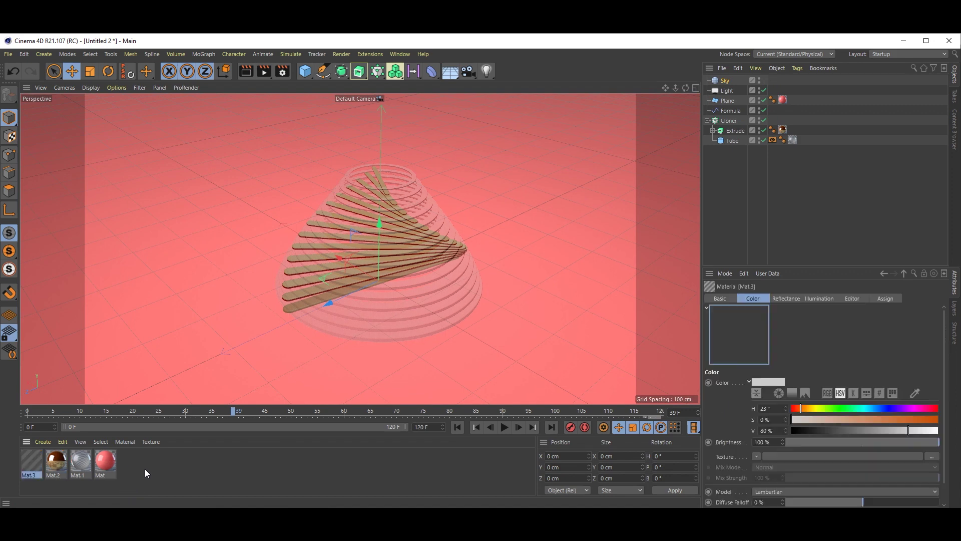
double_click(31, 463)
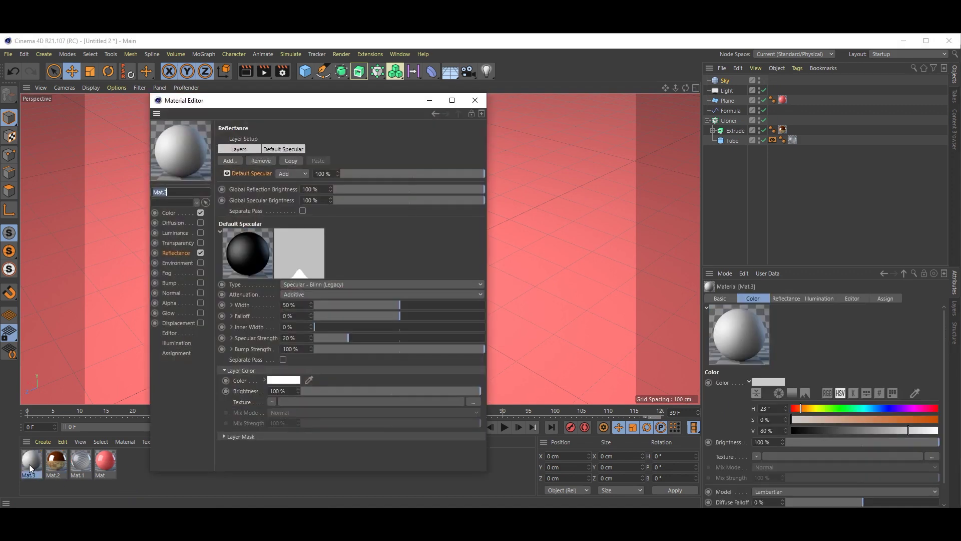
click(201, 212)
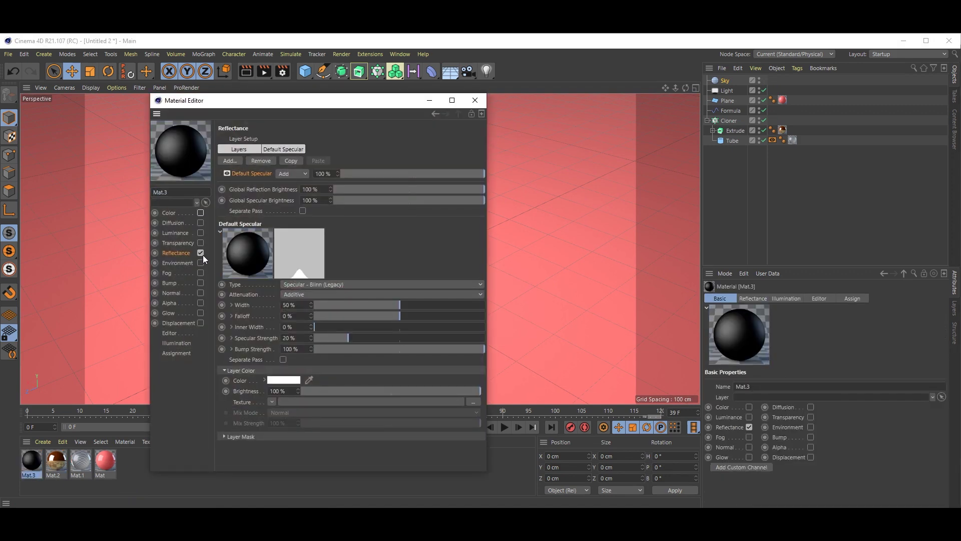
click(201, 253)
click(177, 232)
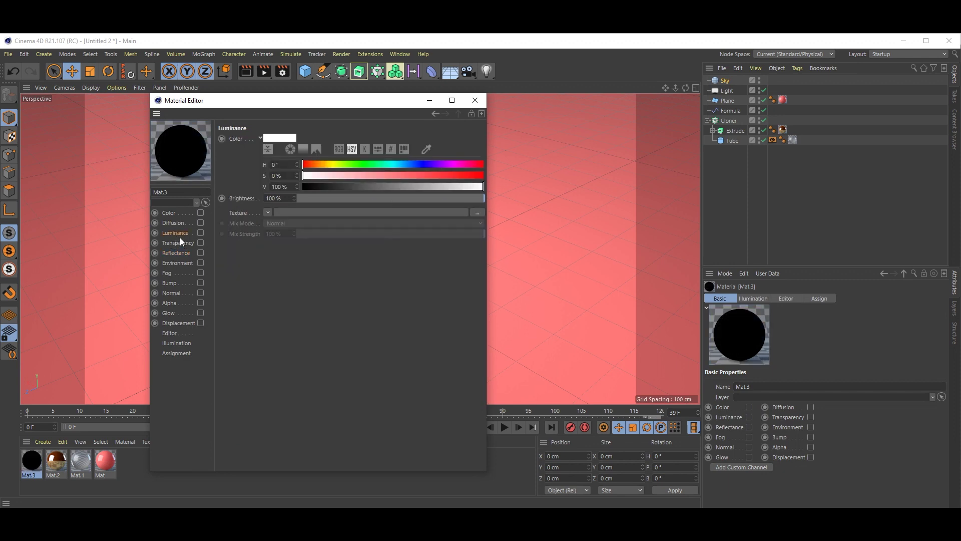
click(200, 232)
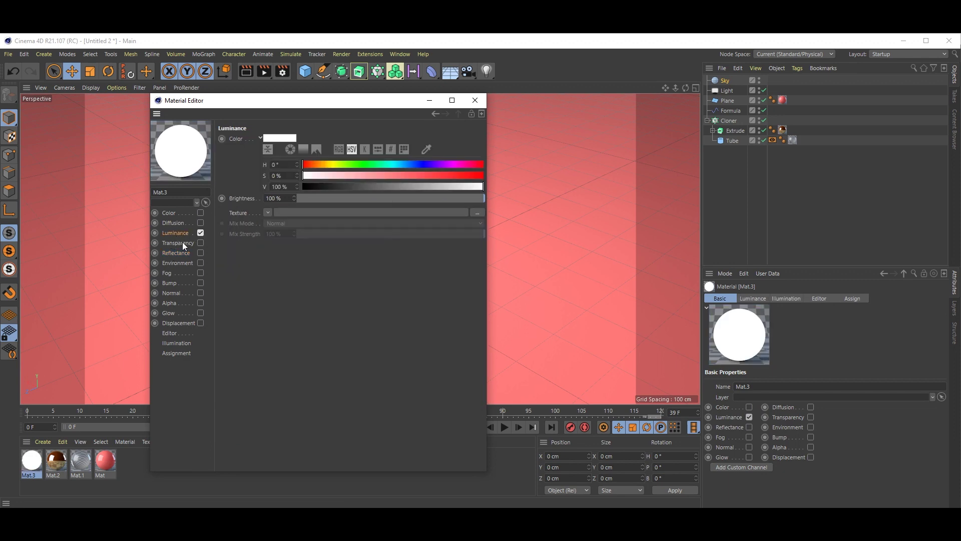
Load piazza_bologni_4k.hdr as Mat.3's luminance texture, blur offset and scale 10%, and apply it to the Sky
click(478, 214)
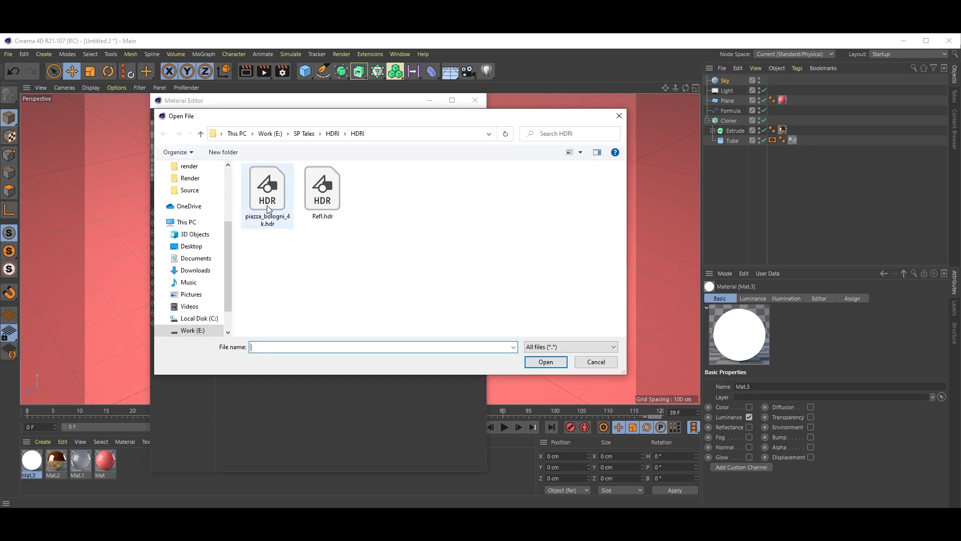
click(290, 200)
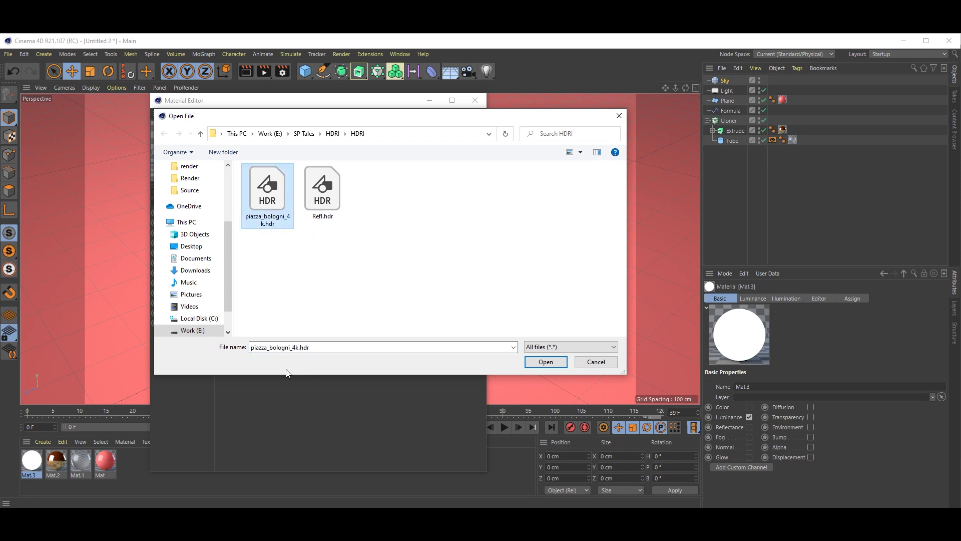
click(551, 364)
click(556, 342)
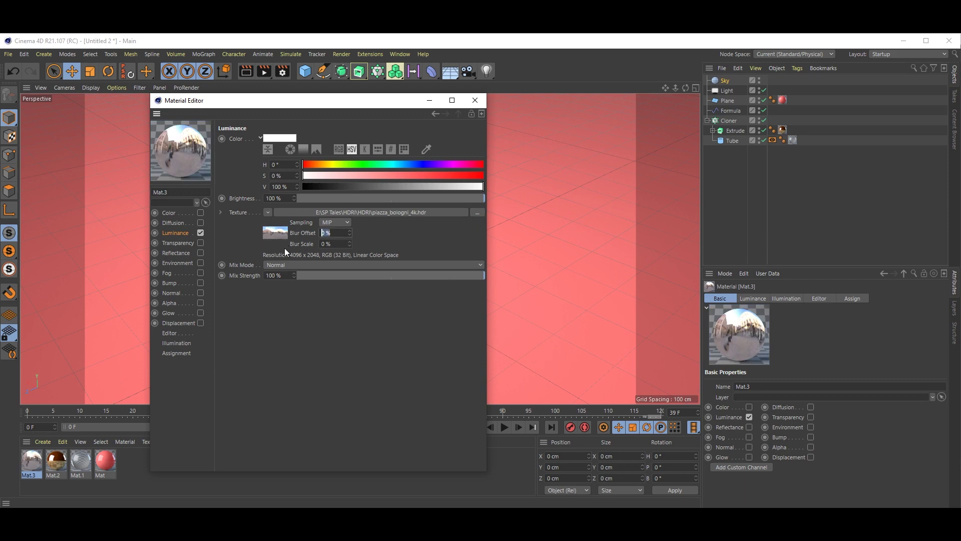
text(10)
text(10)
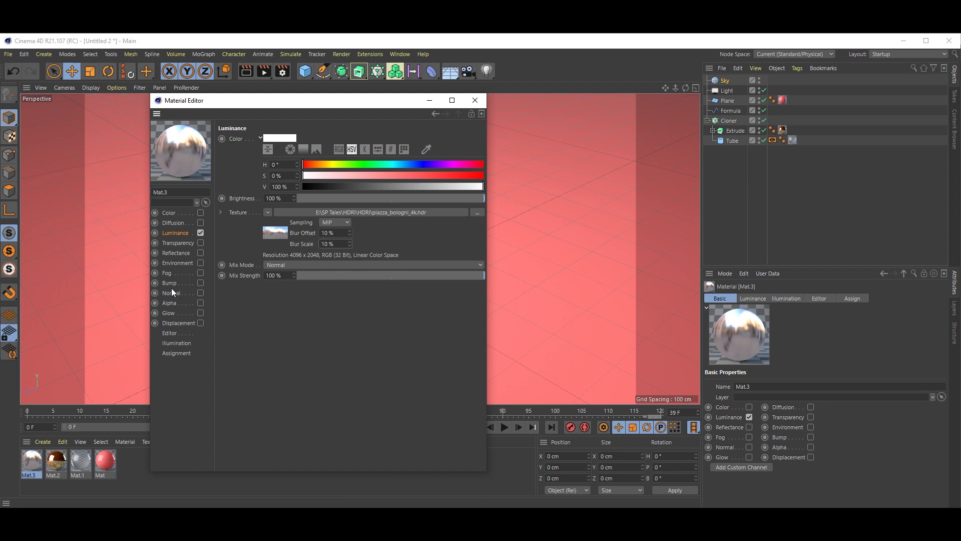
click(476, 102)
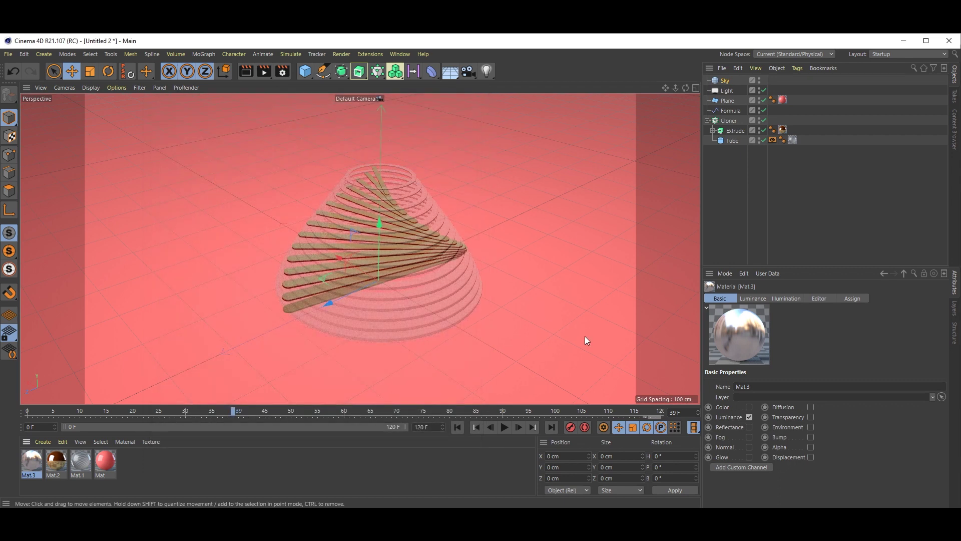
drag(34, 467, 722, 80)
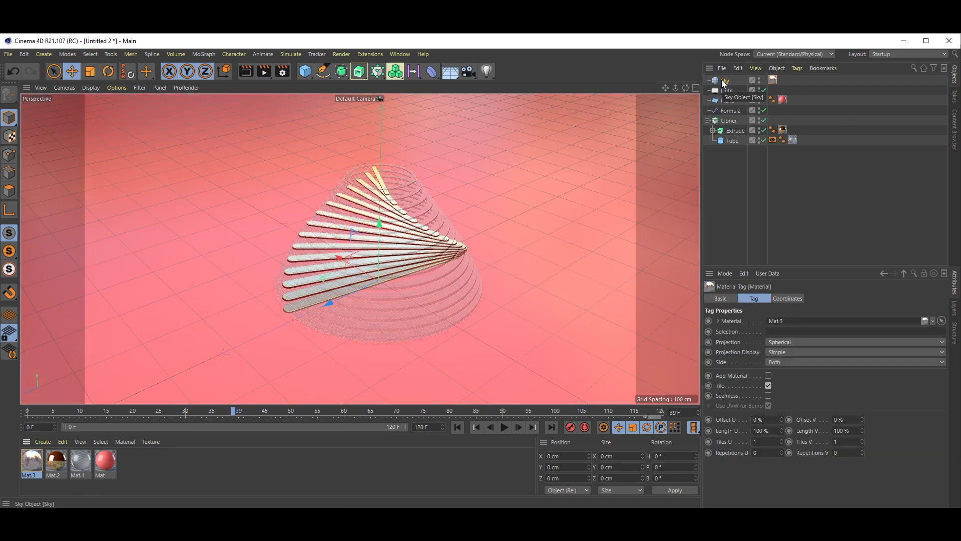
Render a preview of the view, then set anti-aliasing to Best in Render Settings
click(248, 75)
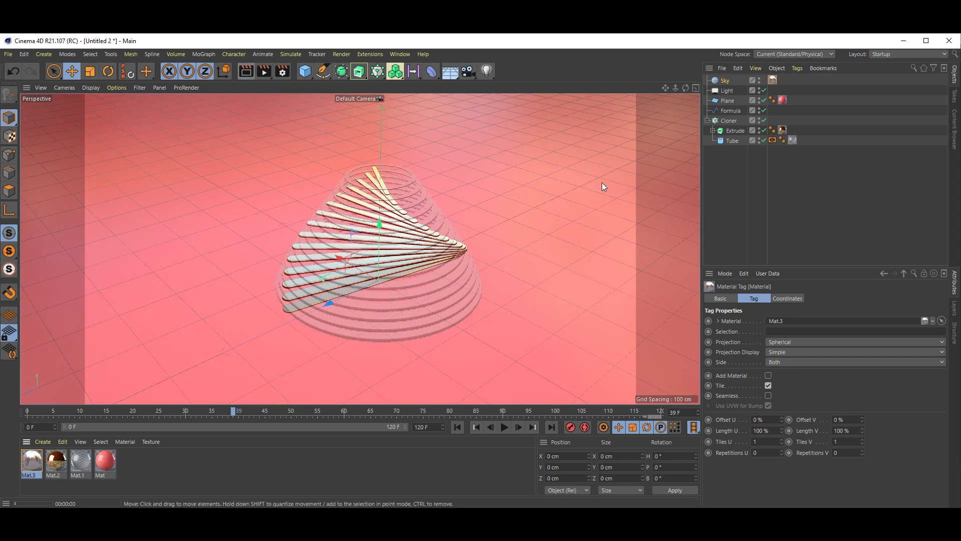
click(715, 162)
click(282, 72)
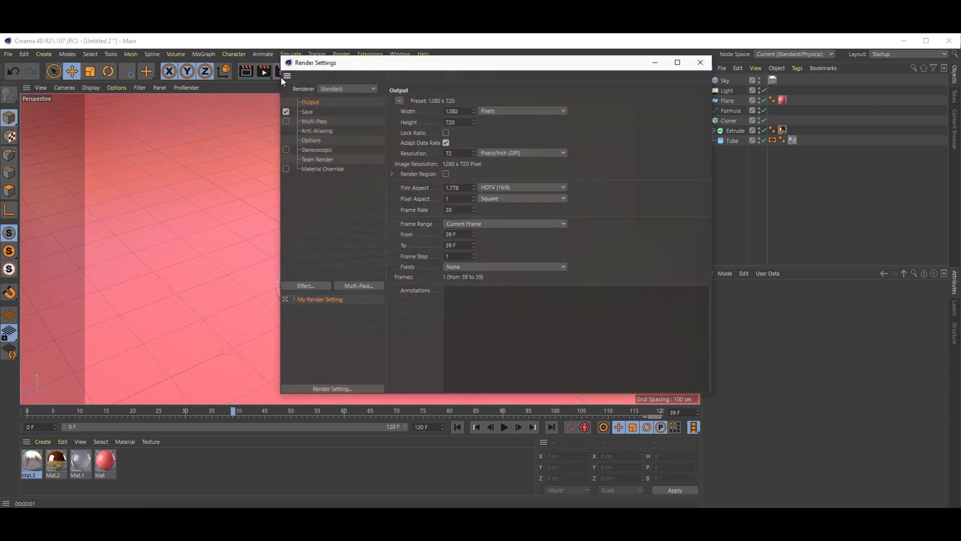
click(316, 131)
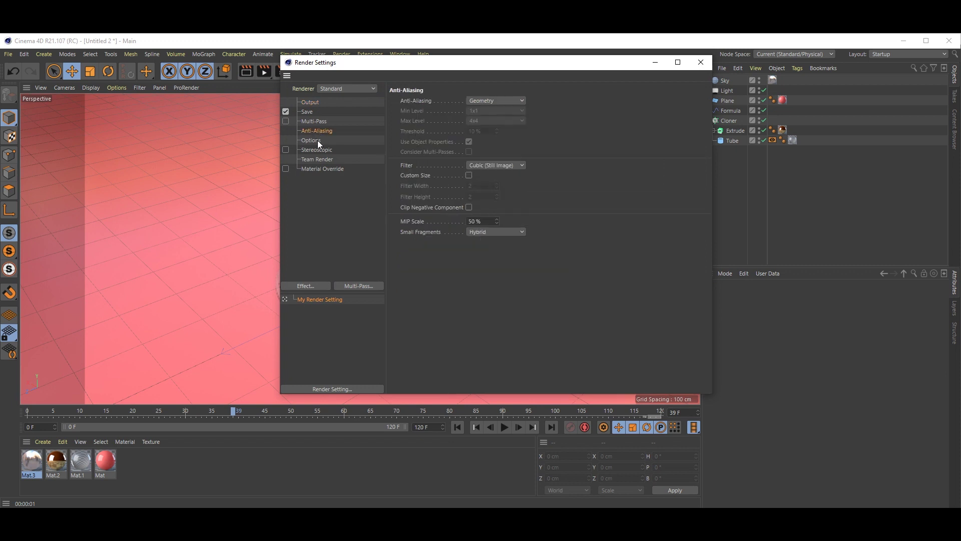
click(506, 100)
click(492, 136)
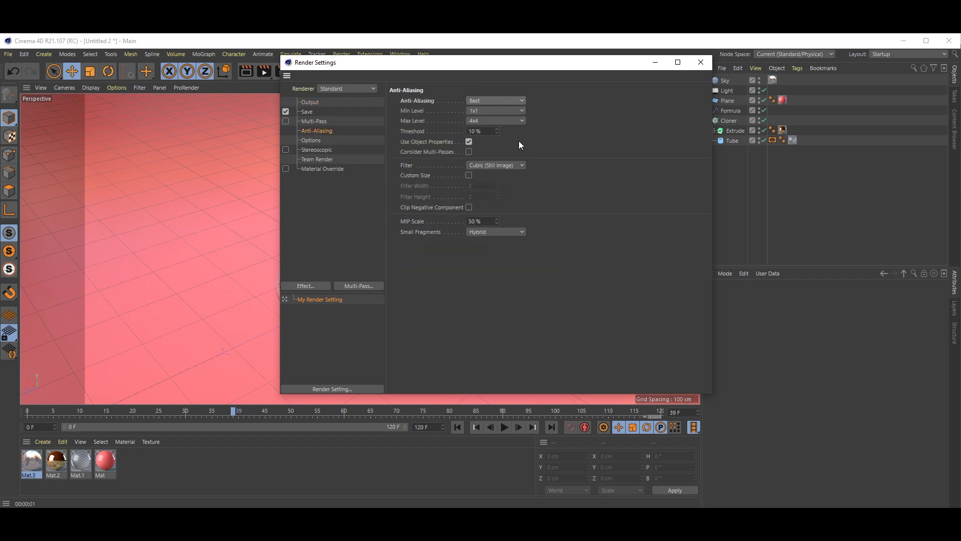
click(702, 63)
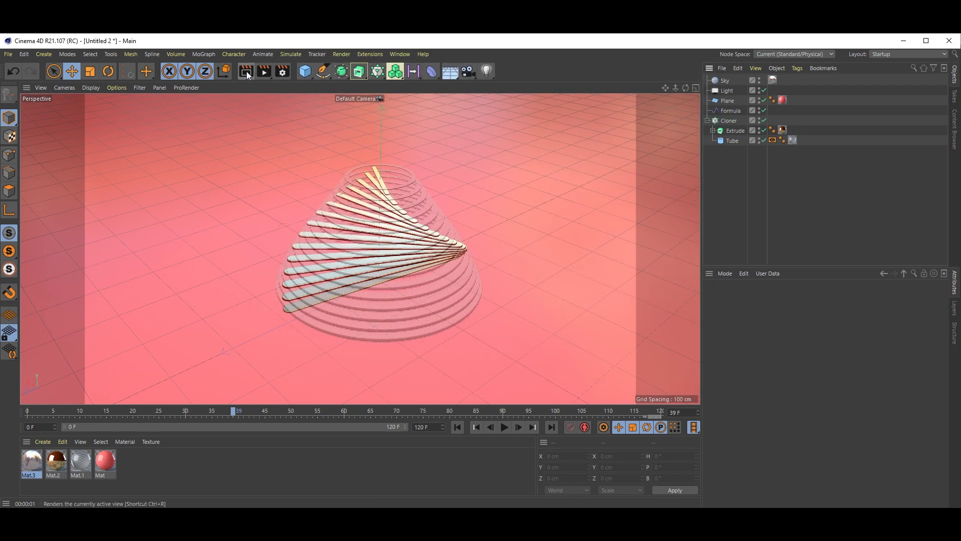